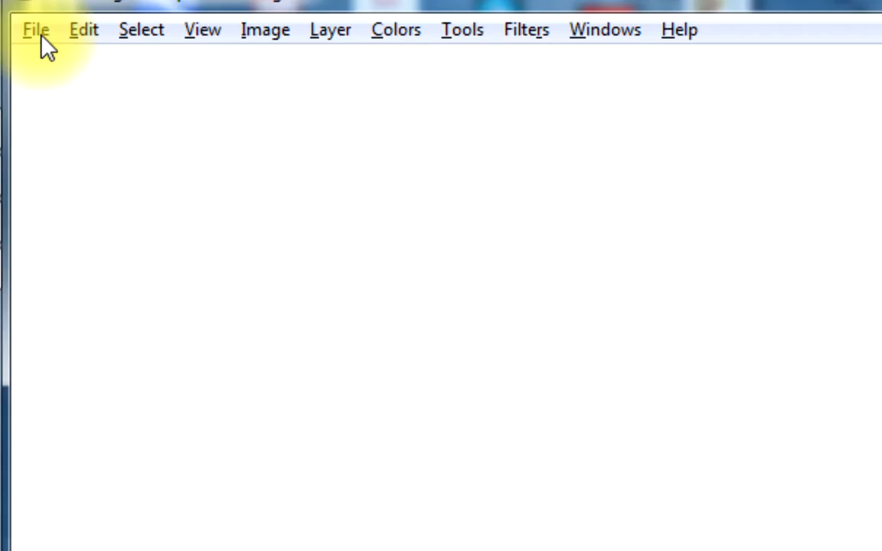
Start opening files as layers and browse through the MRI Disc folder in Pictures to the subfolder ending in 916
click(41, 36)
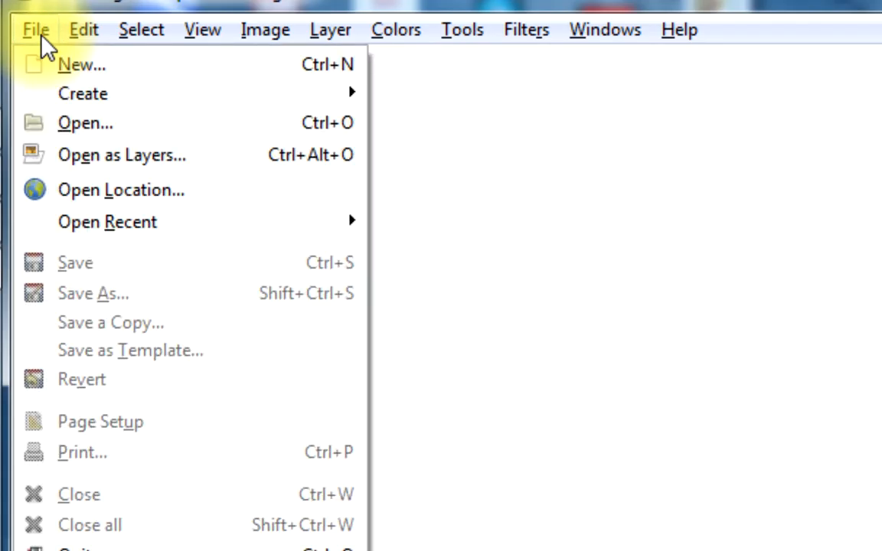
click(67, 157)
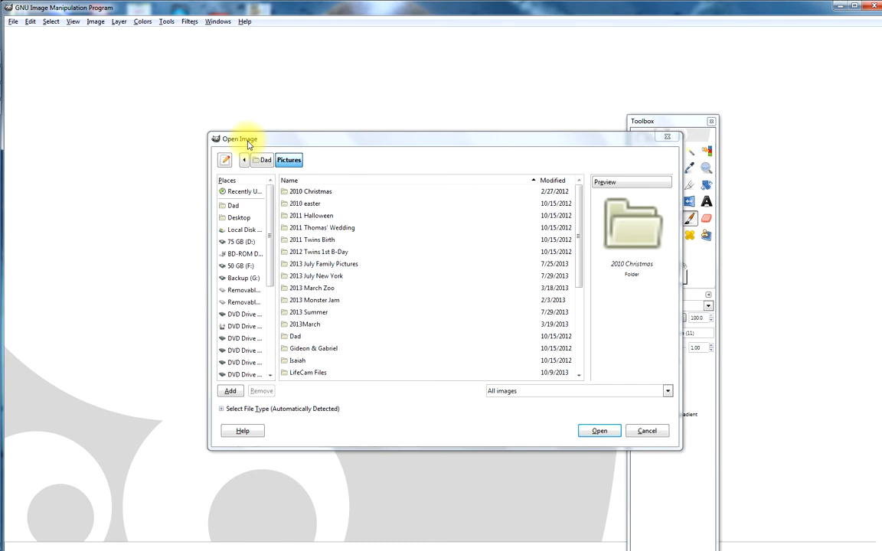
scroll(387, 303, down, 1)
scroll(388, 302, down, 2)
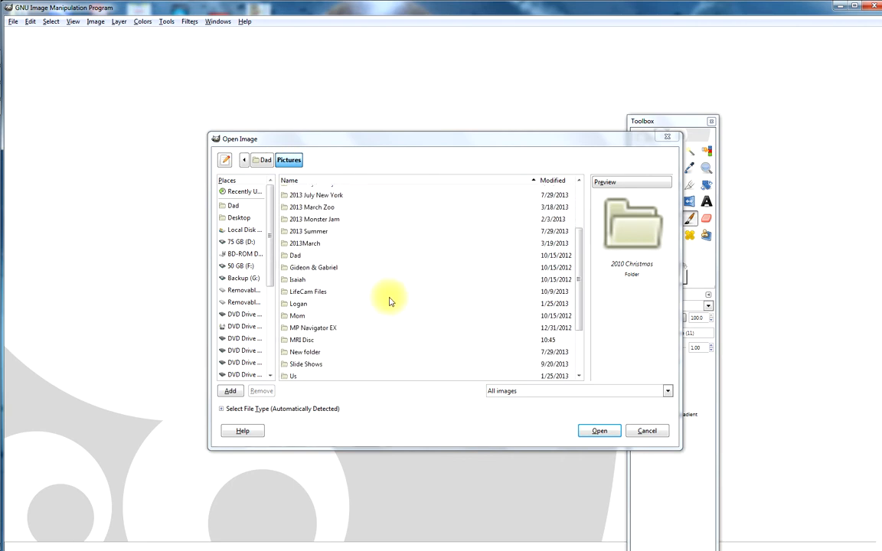
double_click(304, 342)
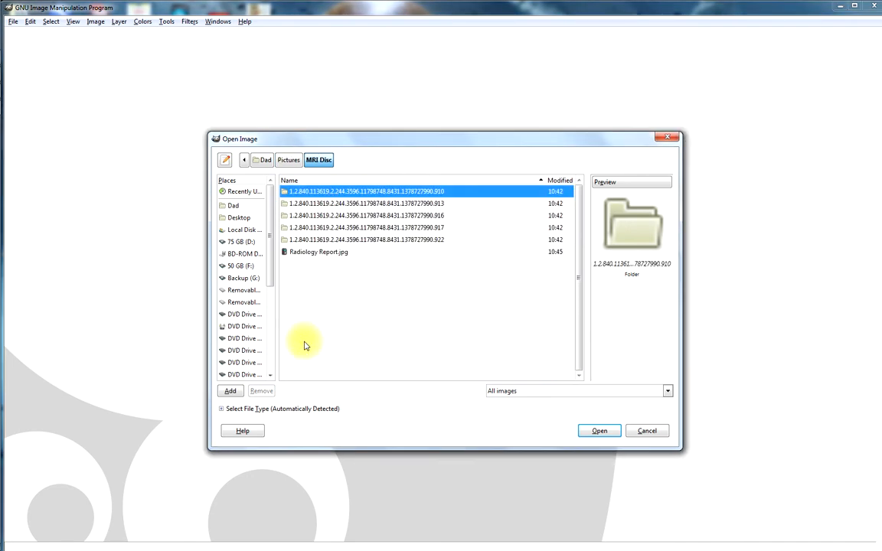
double_click(349, 216)
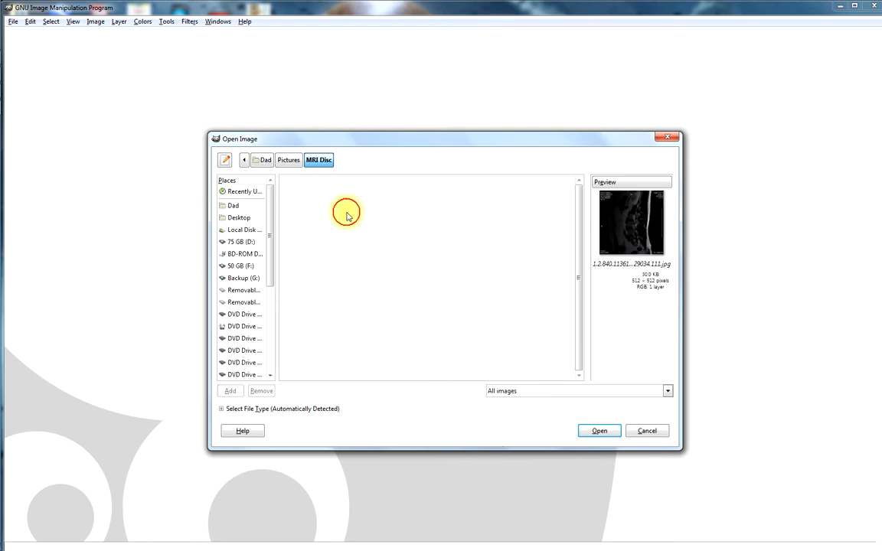
Preview the scan images in the folder one after another, ending back on the first file
key(Down)
key(Down)
key(Down)
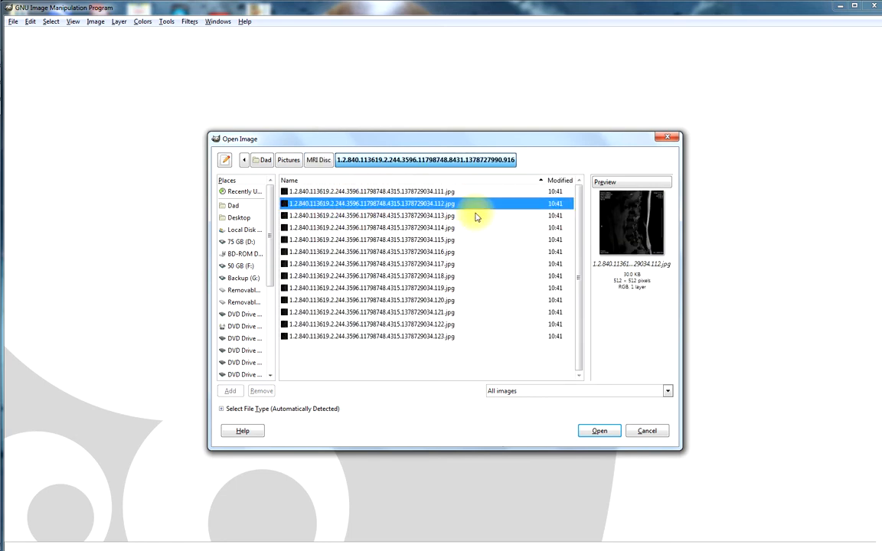
key(Down)
key(Down)
key(Down)
key(Down)
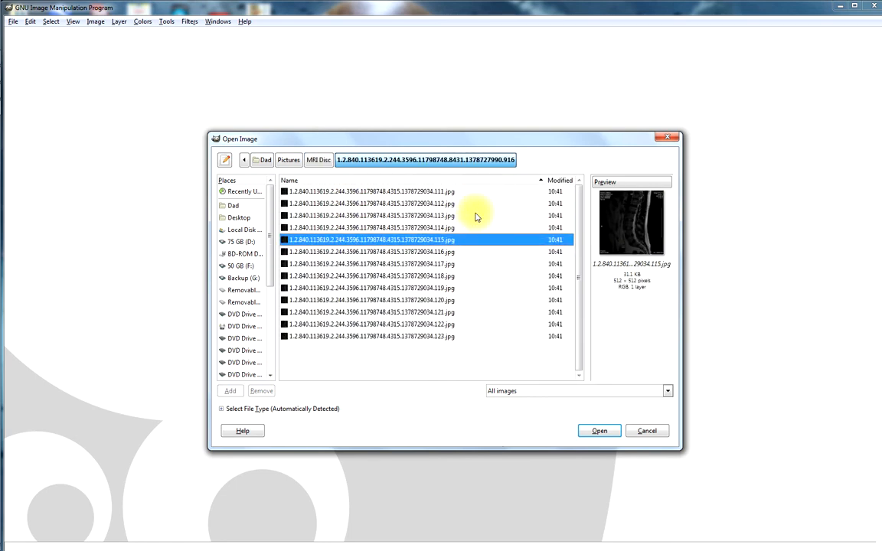
key(Down)
key(Down)
key(Down)
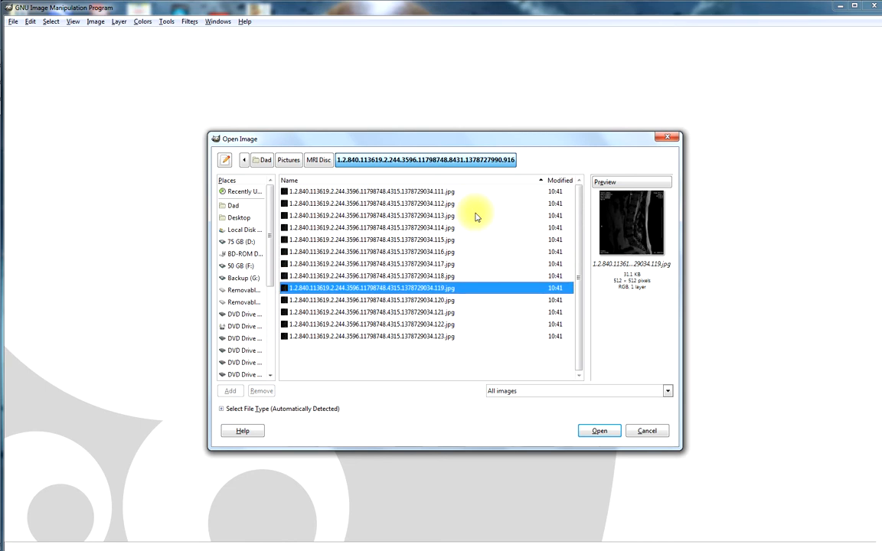
key(Up)
key(Up)
key(Up)
key(Up)
key(Up)
key(Up)
key(Up)
key(Up)
key(Up)
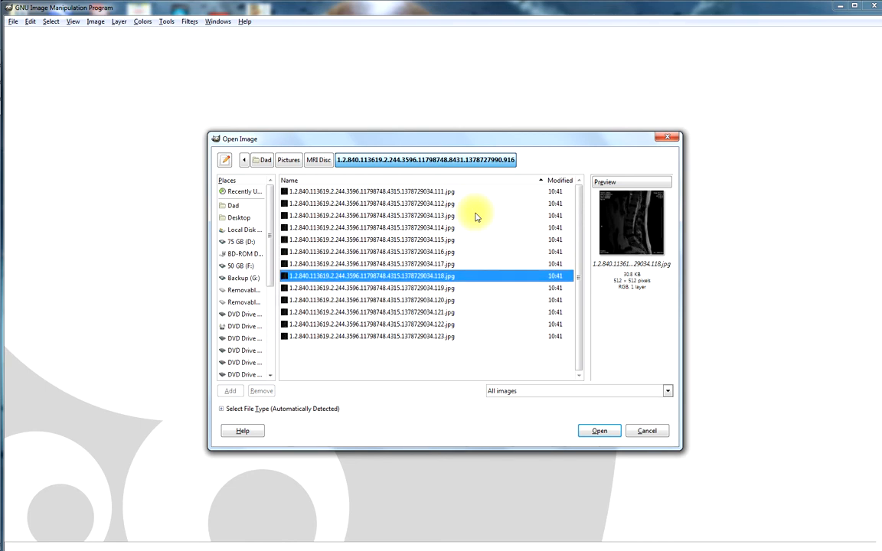
key(Up)
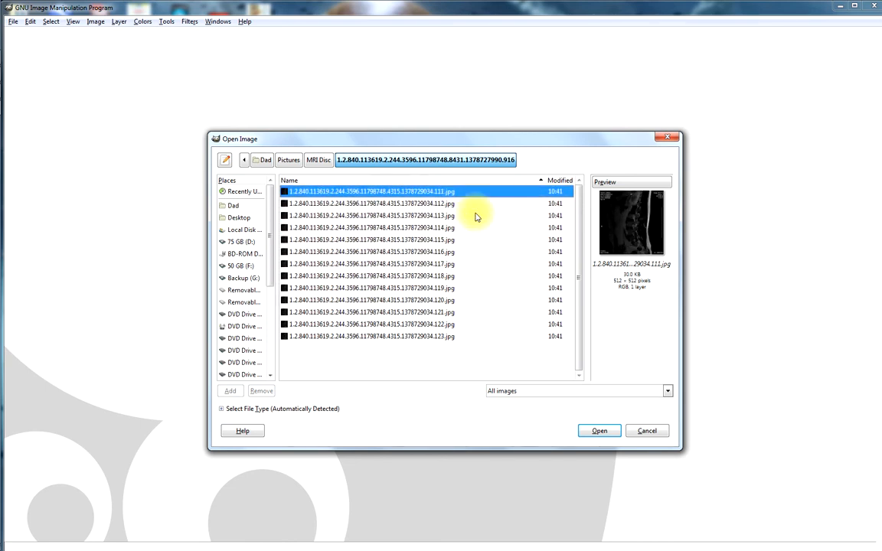
Select all the scan images, from the one ending in 111 to the one ending in 123, and open them as layers
key(shift+Down)
key(shift+Down)
key(shift+Down)
key(shift+Down)
key(shift+Down)
key(shift+Down)
key(shift+Down)
key(shift+Down)
key(shift+Down)
key(shift+Down)
key(shift+Down)
key(shift+Down)
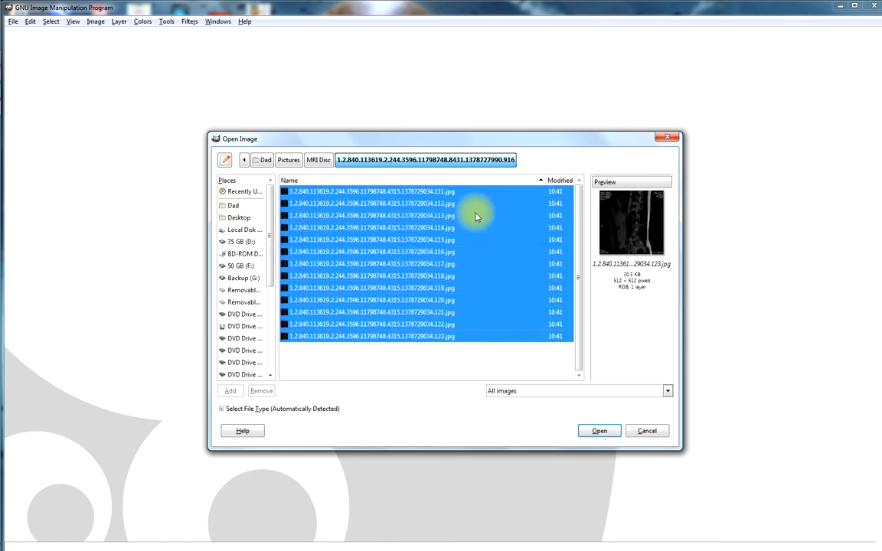
click(600, 432)
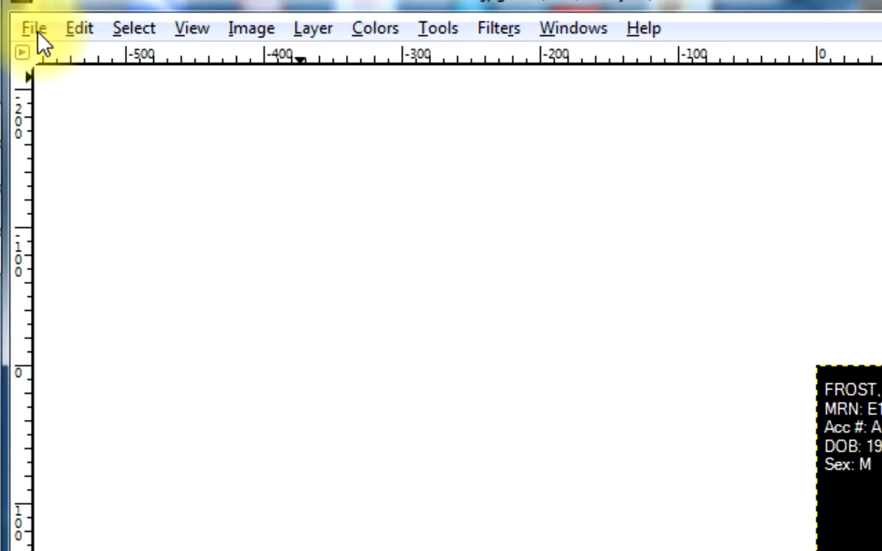
Start saving the layered image under a new name and enter myback.gif as the file name
click(10, 20)
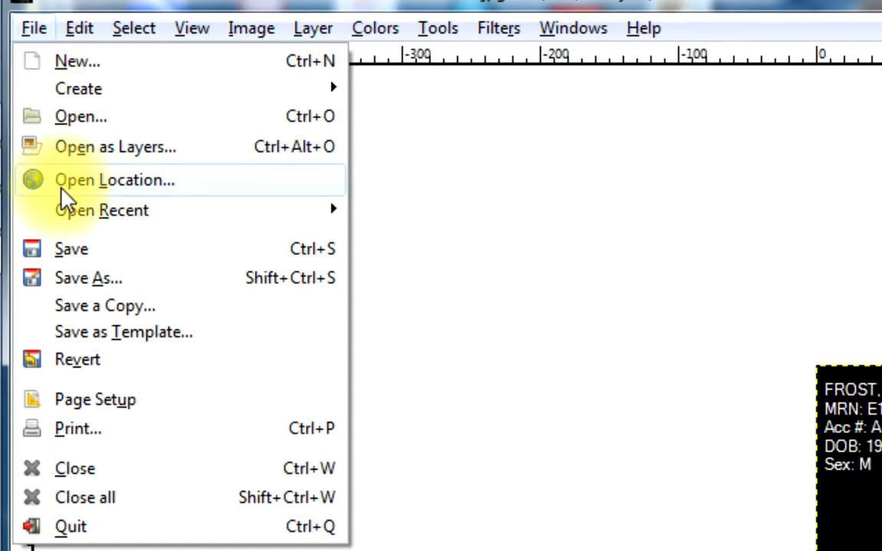
click(65, 282)
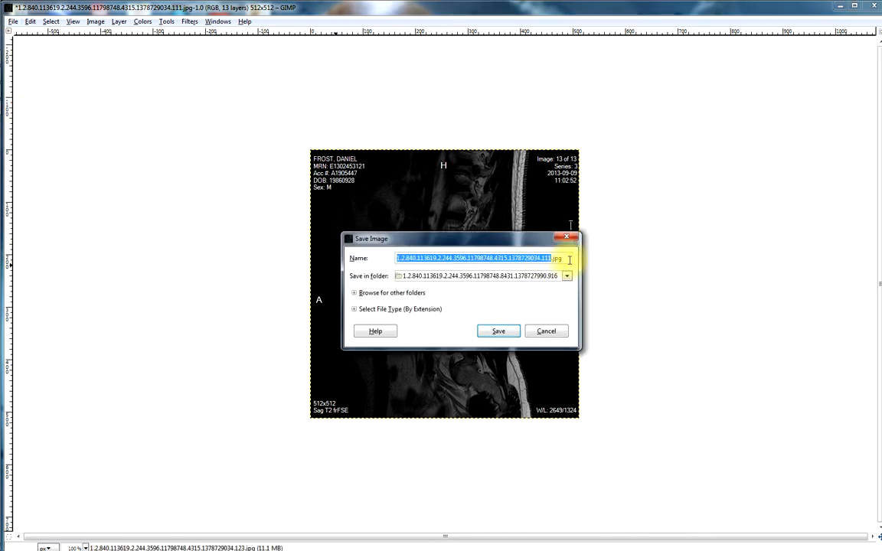
click(570, 259)
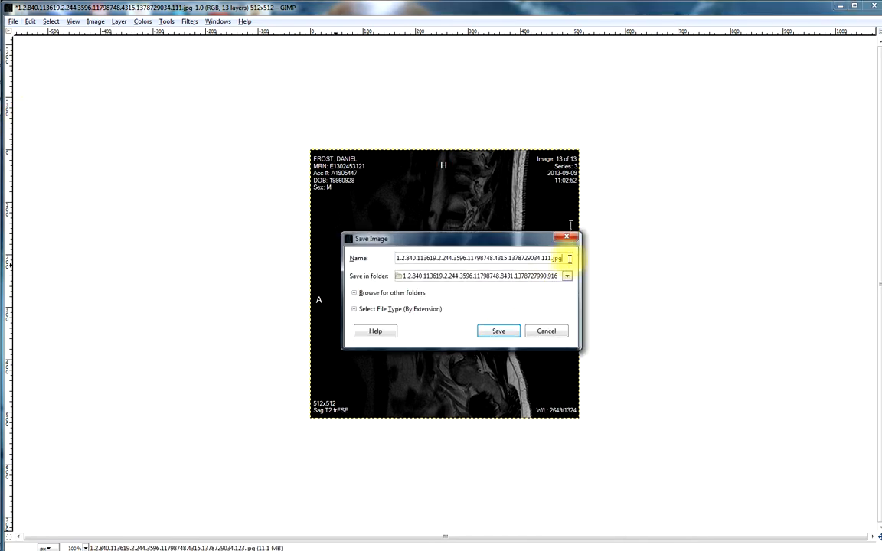
key(BackSpace)
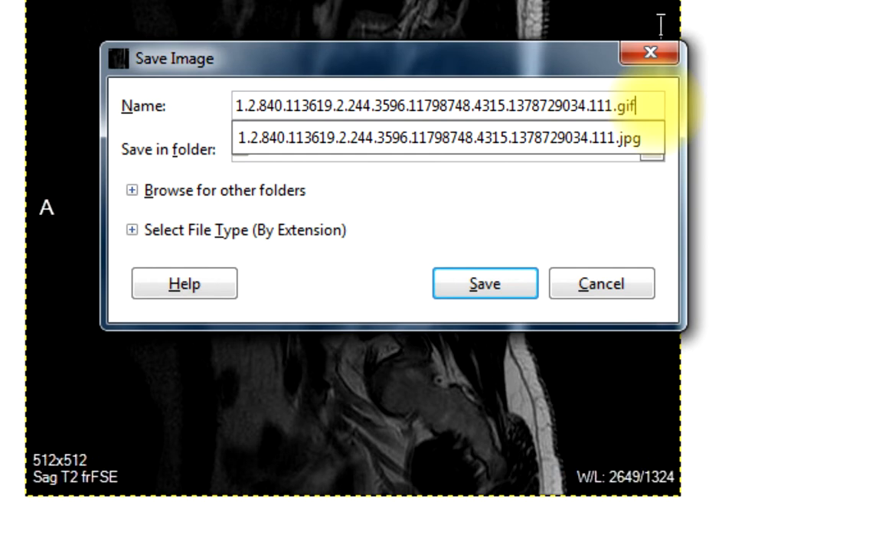
key(Left)
key(Left)
key(Left)
key(BackSpace)
key(BackSpace)
key(BackSpace)
key(BackSpace)
key(BackSpace)
key(BackSpace)
key(BackSpace)
key(BackSpace)
key(BackSpace)
key(BackSpace)
key(BackSpace)
key(BackSpace)
key(BackSpace)
key(BackSpace)
key(BackSpace)
key(BackSpace)
key(BackSpace)
key(BackSpace)
key(BackSpace)
key(BackSpace)
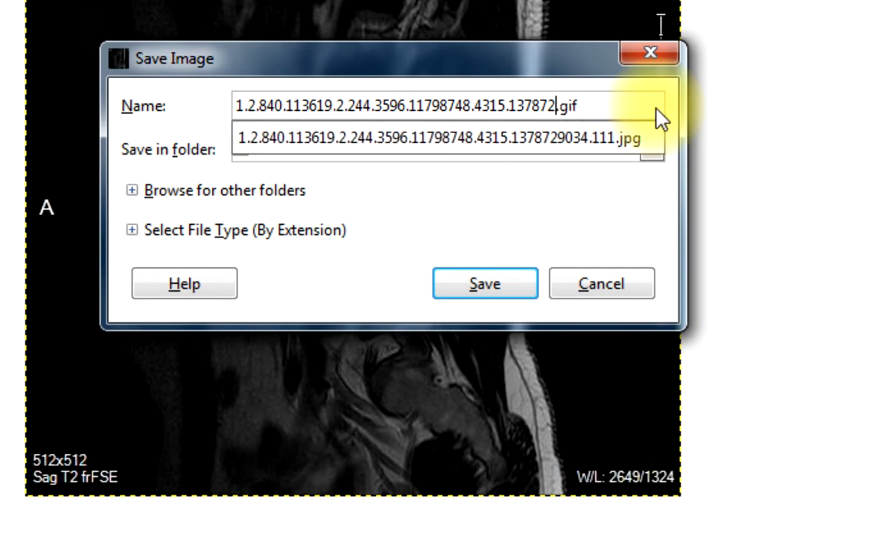
key(BackSpace)
key(BackSpace)
key(BackSpace)
key(BackSpace)
key(BackSpace)
key(BackSpace)
key(BackSpace)
key(BackSpace)
key(BackSpace)
key(BackSpace)
key(BackSpace)
key(BackSpace)
key(BackSpace)
key(BackSpace)
key(BackSpace)
key(BackSpace)
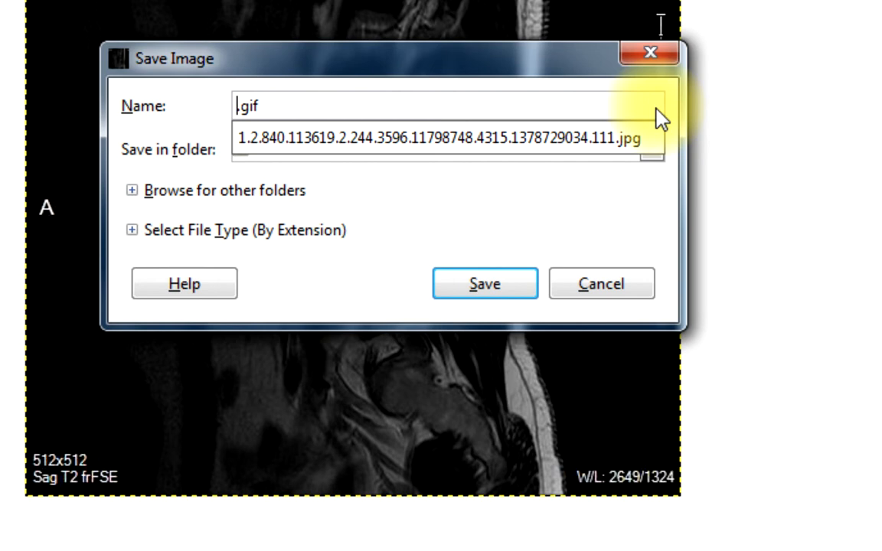
text(m6y)
key(BackSpace)
key(BackSpace)
text(yback)
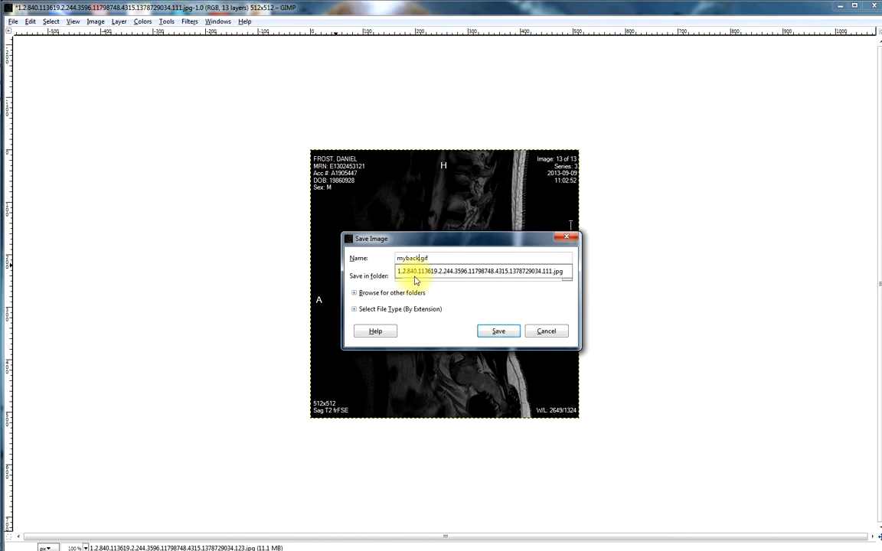
Set the save folder to Desktop and confirm saving the GIF
click(528, 283)
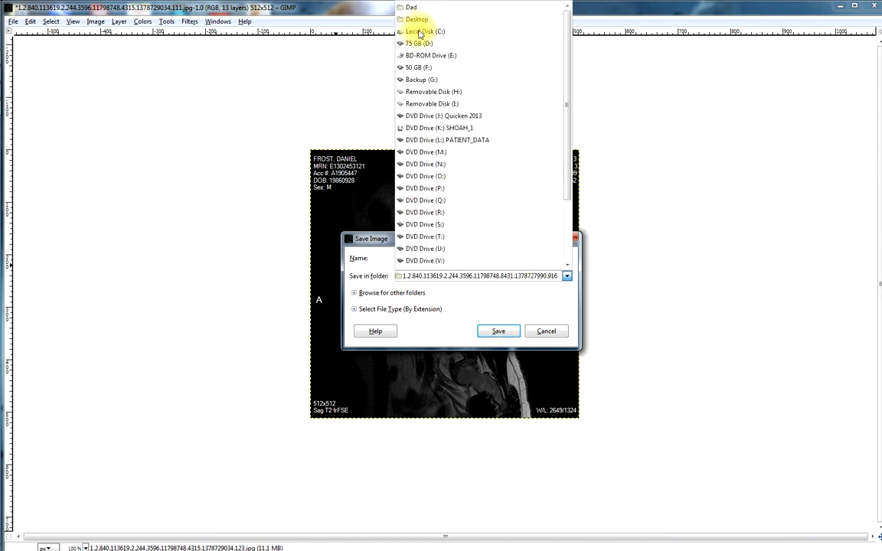
click(419, 23)
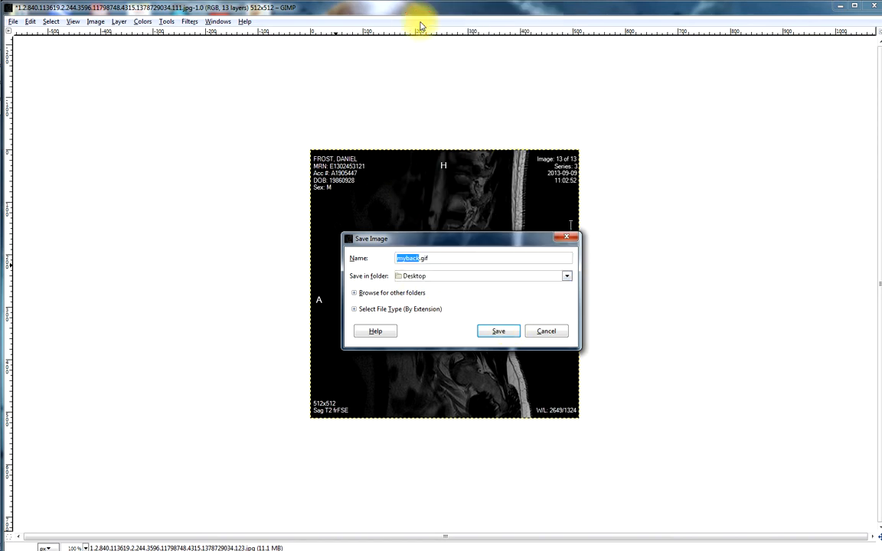
click(496, 331)
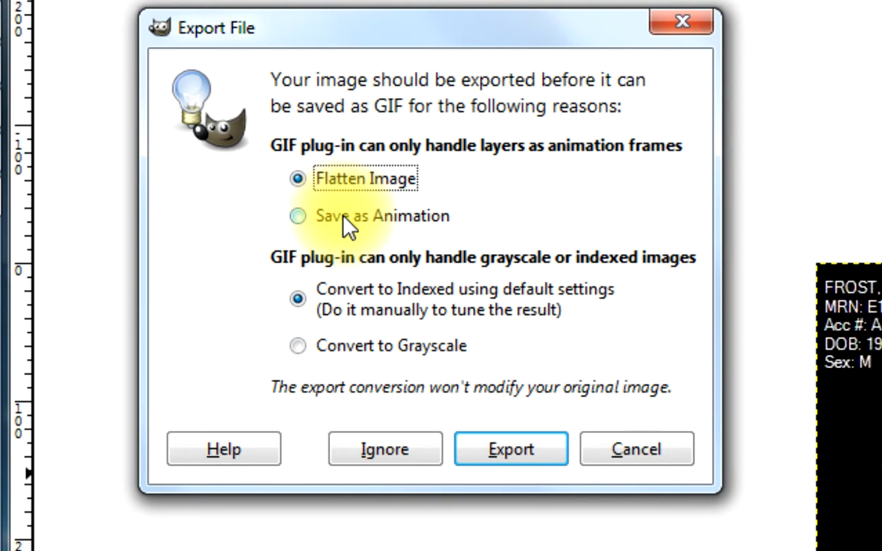
Export the layers with the Save as Animation option, turn off the GIF comment, and save the GIF
click(342, 217)
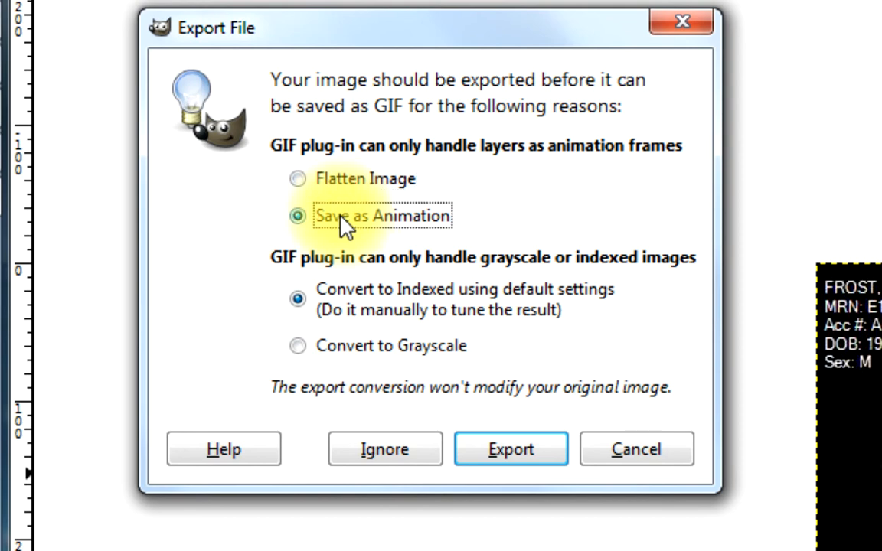
click(494, 445)
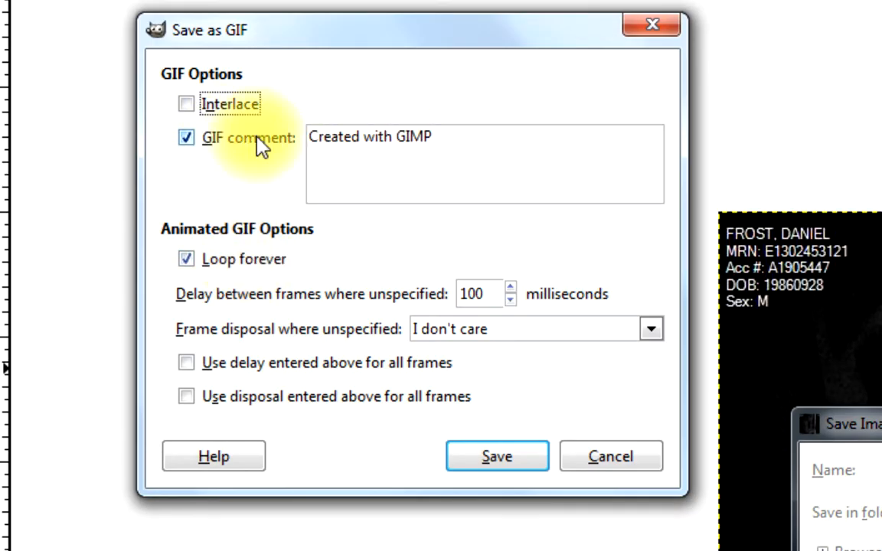
click(186, 138)
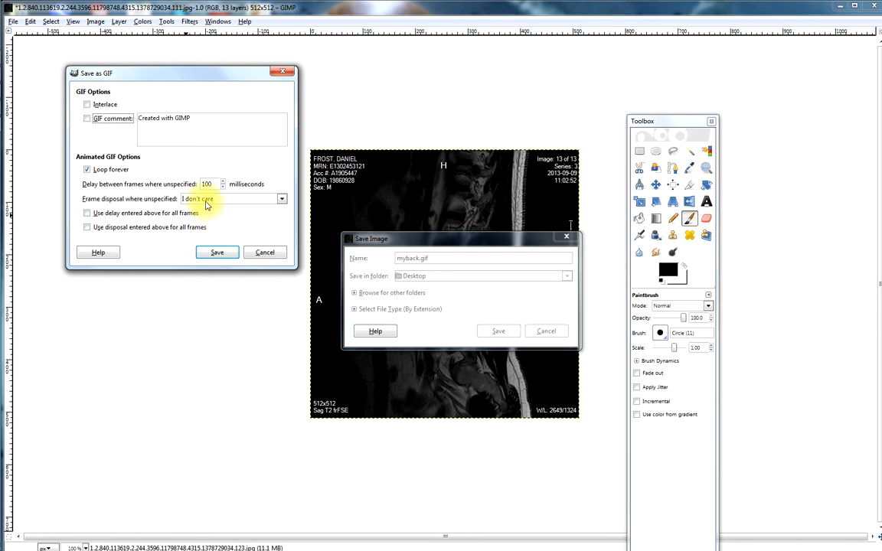
click(218, 253)
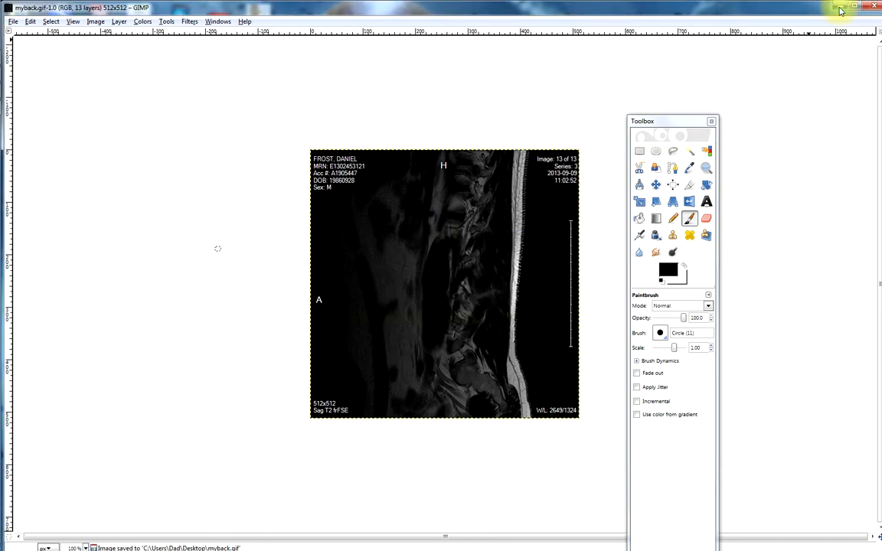
Minimize the editor, open the myback file on the desktop to watch the animation, and minimize the browser
click(840, 10)
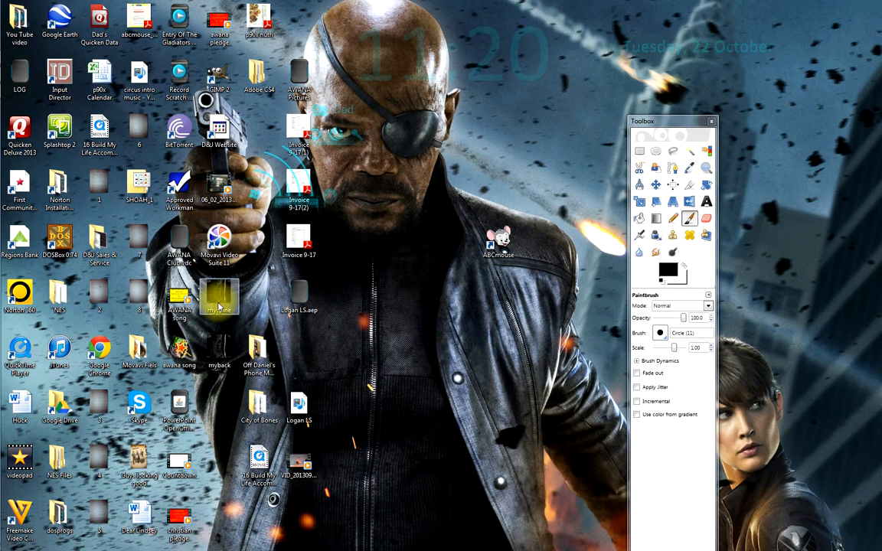
double_click(213, 348)
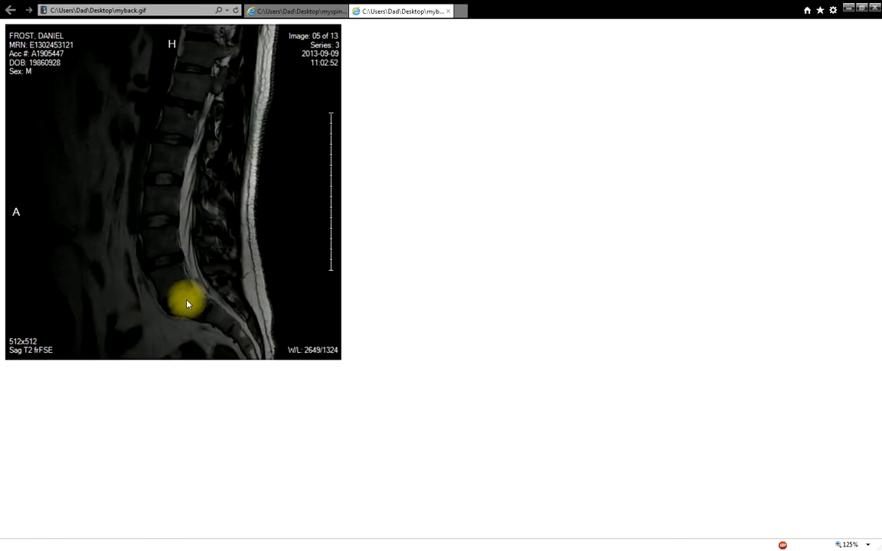
click(848, 8)
Launch GIMP from the desktop and create a blank 640 × 400 pixel image
double_click(217, 79)
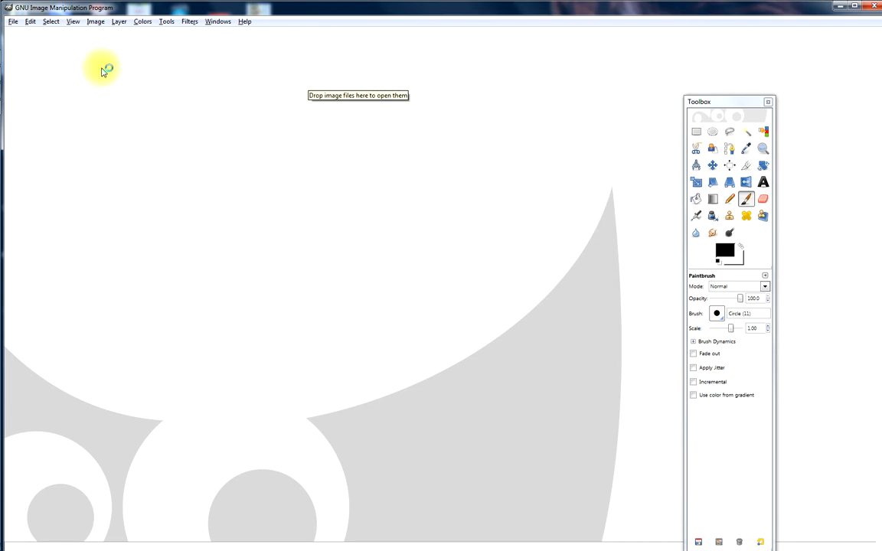
click(15, 22)
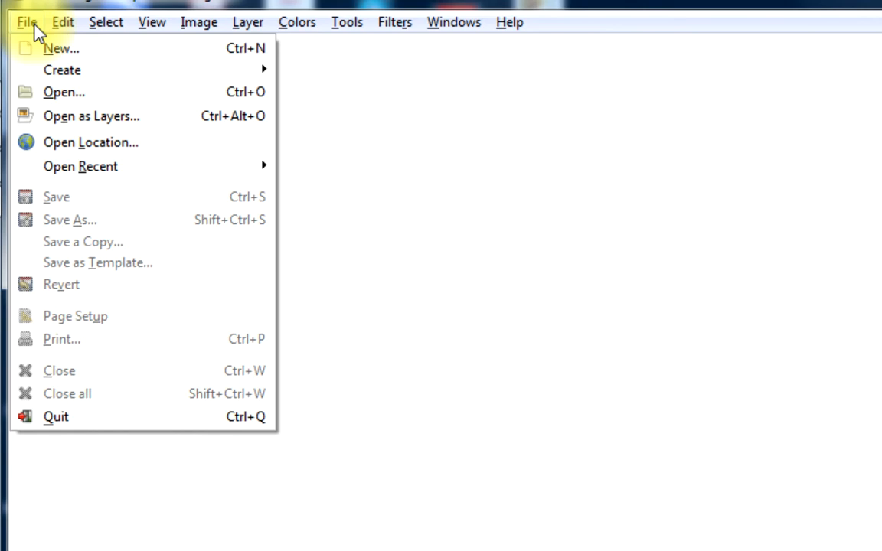
click(39, 22)
click(36, 24)
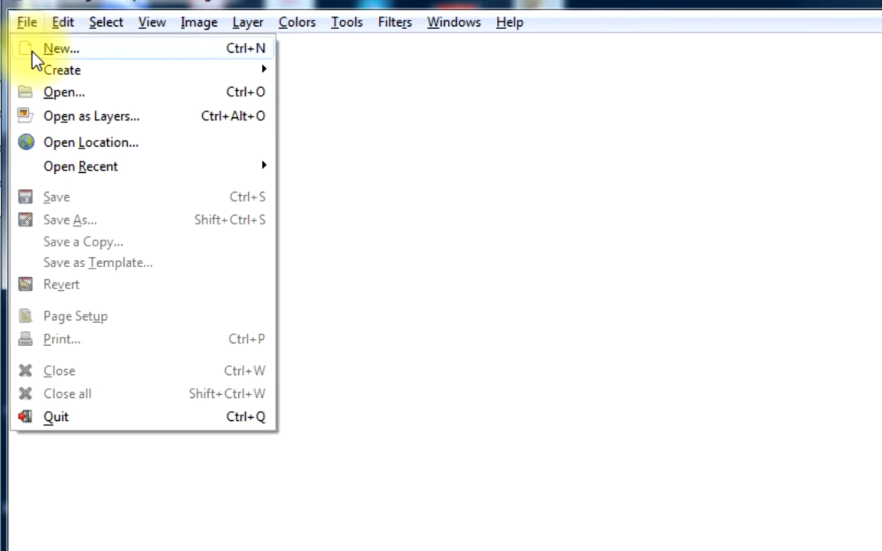
click(31, 49)
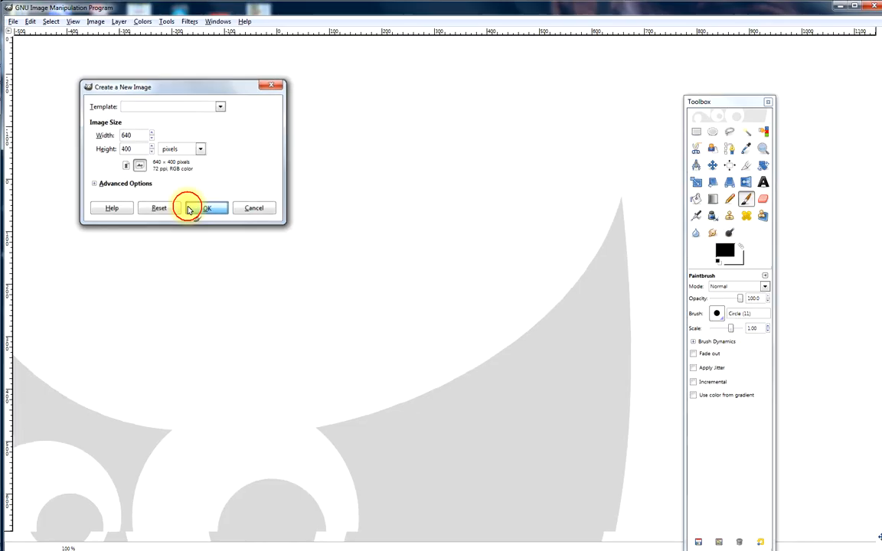
click(392, 413)
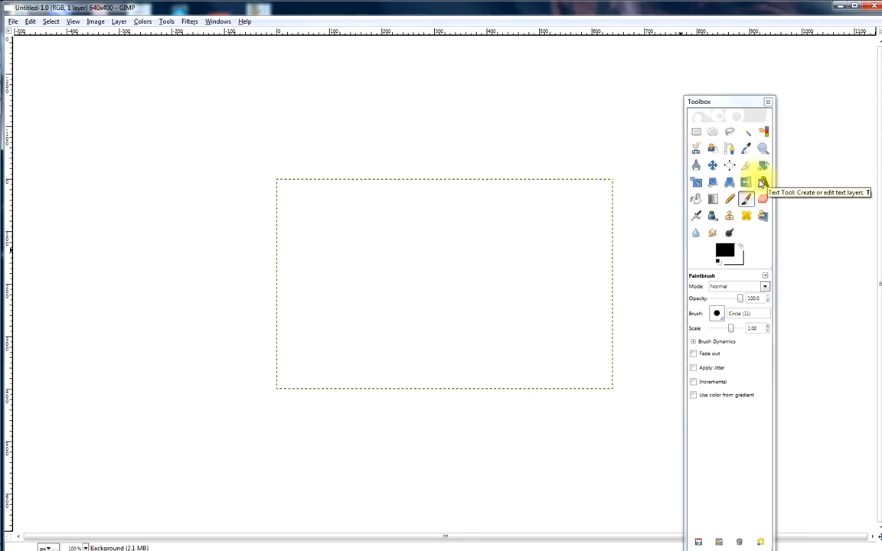
Add the text "Hello" near the canvas's upper-left corner and enlarge its text box to about 473 × 292 pixels
click(764, 183)
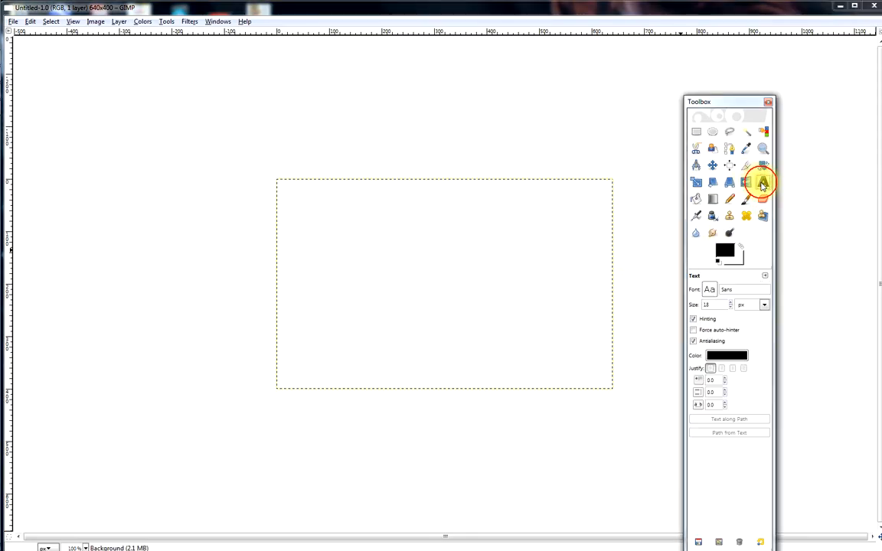
click(330, 215)
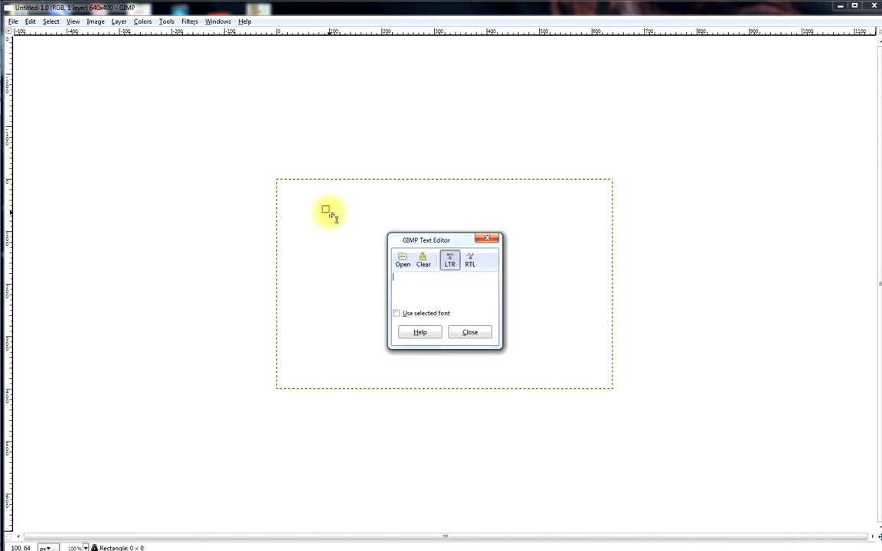
text(H)
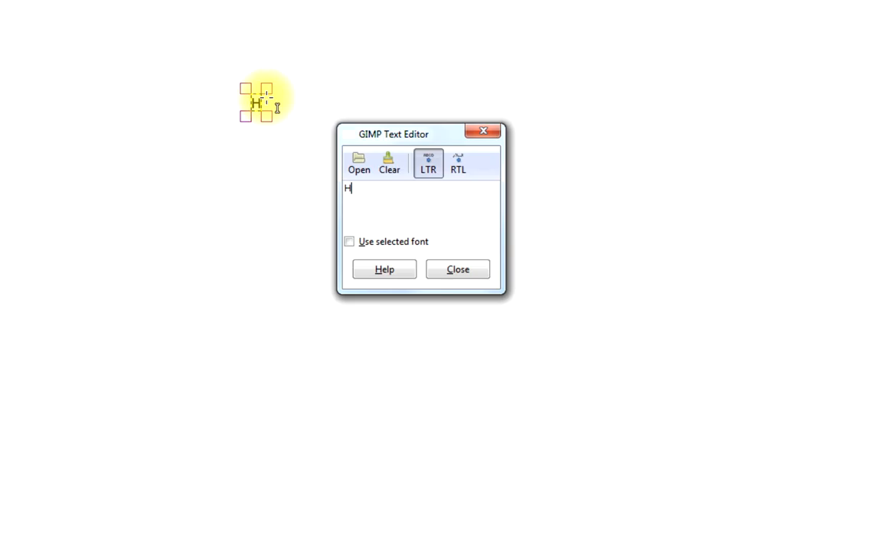
text(ello)
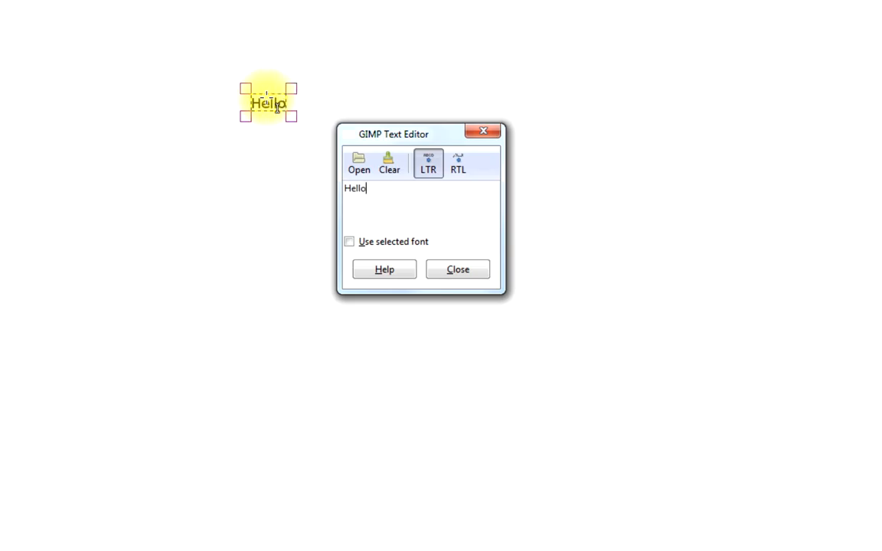
click(457, 273)
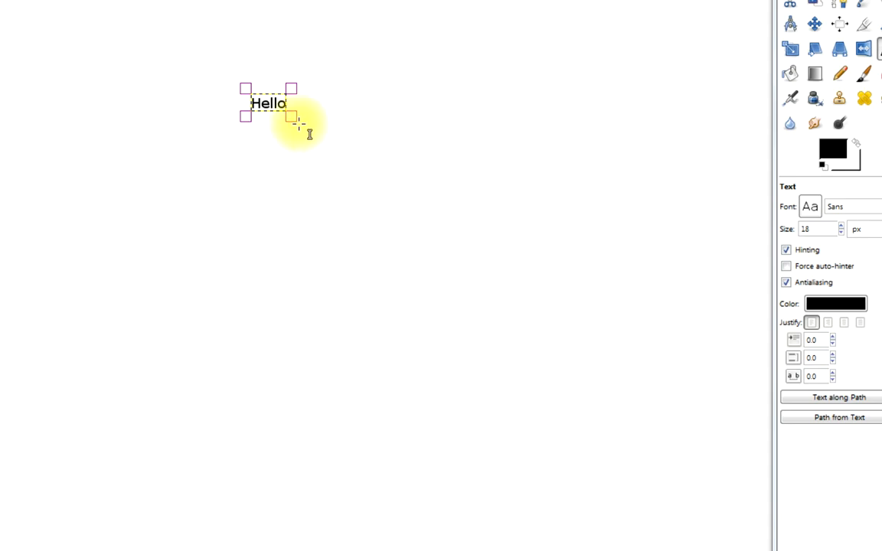
drag(290, 116, 620, 326)
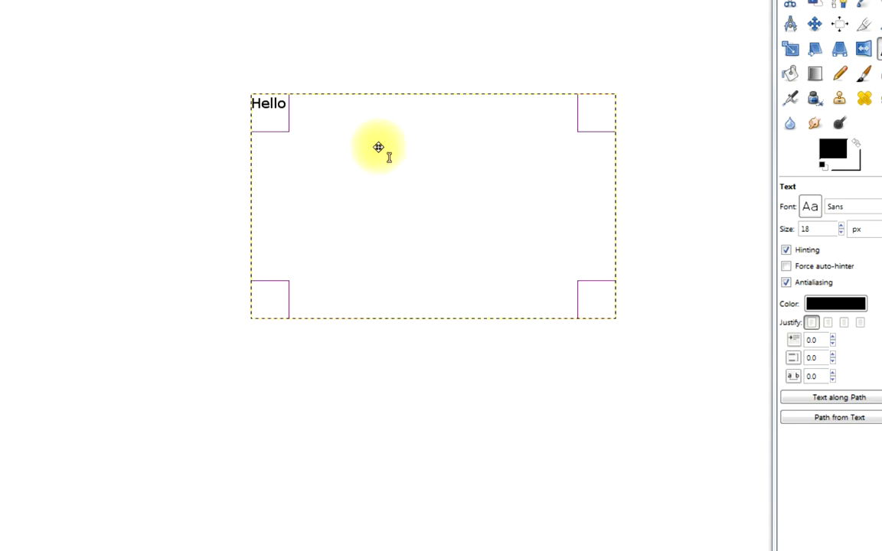
Duplicate the "Hello" text layer and extend the copy's text to "Hello my"
right_click(355, 141)
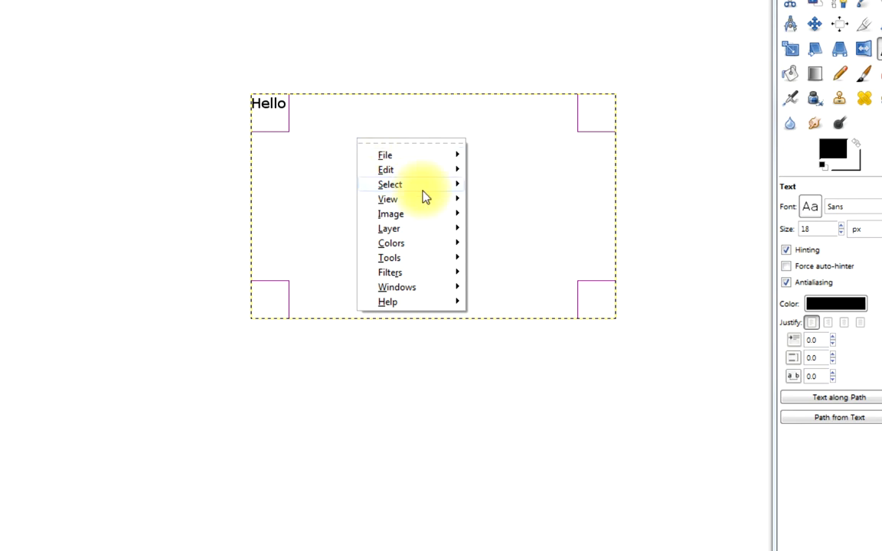
mouse_move(452, 229)
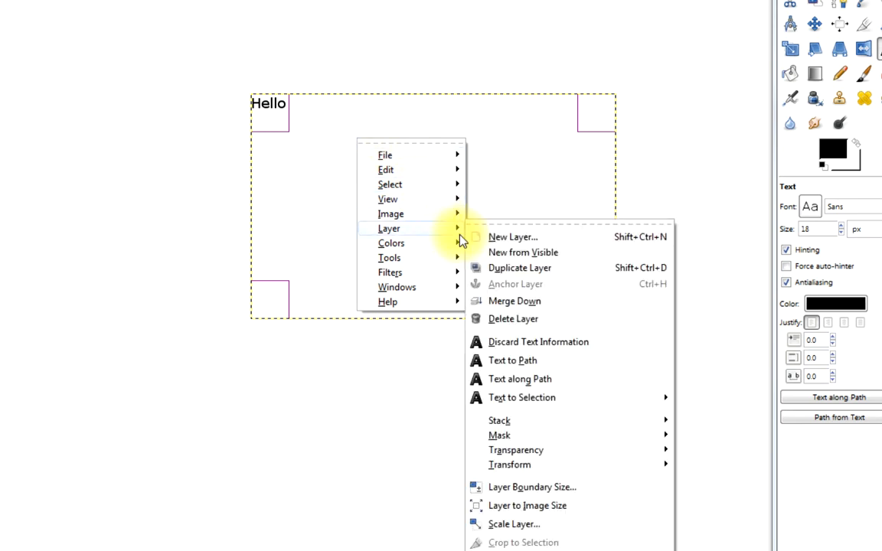
click(492, 268)
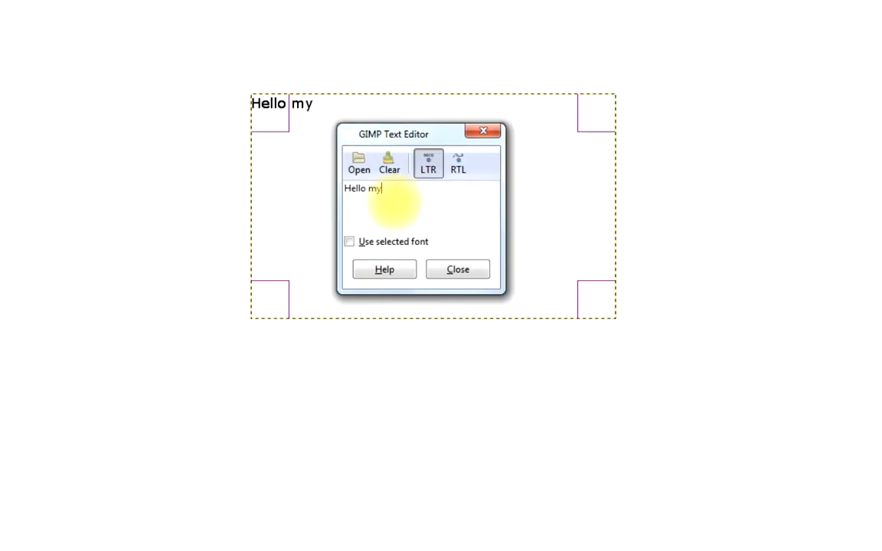
click(441, 268)
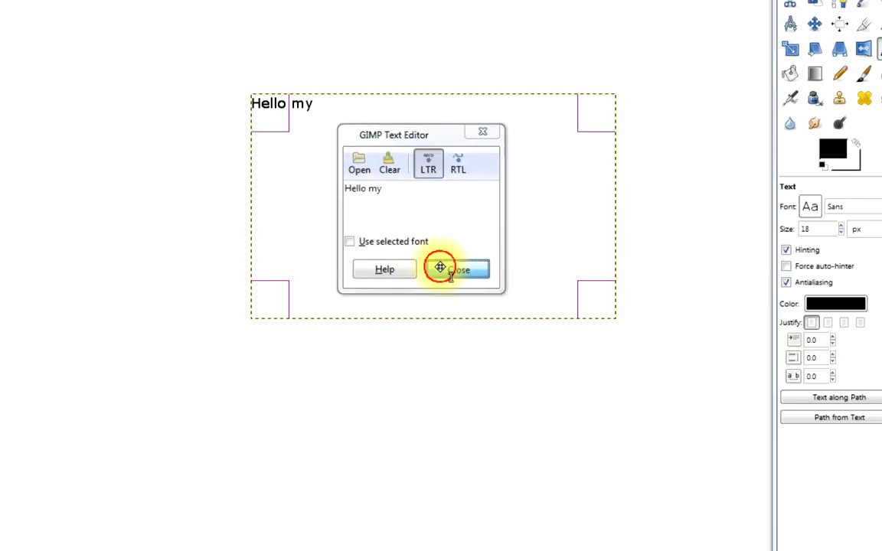
Duplicate the "Hello my" layer and extend the copy's text to "Hello my name"
right_click(440, 268)
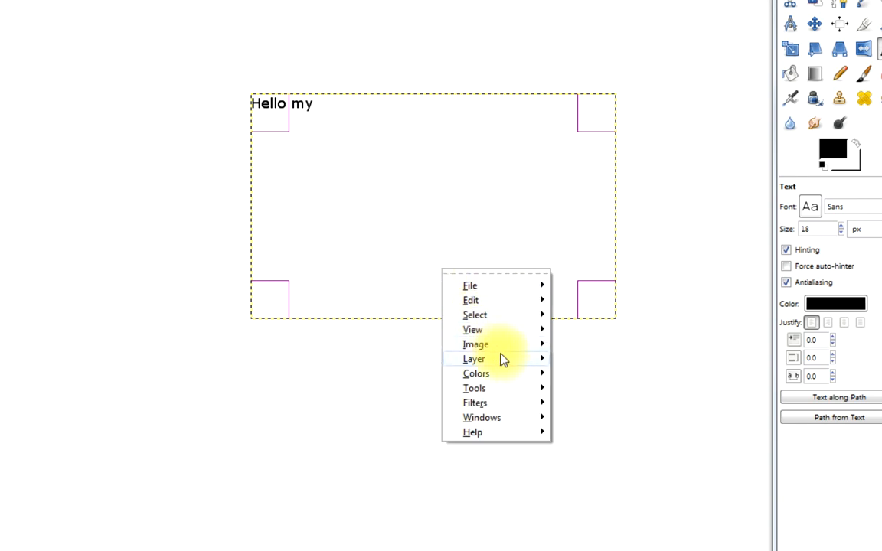
mouse_move(537, 363)
click(598, 298)
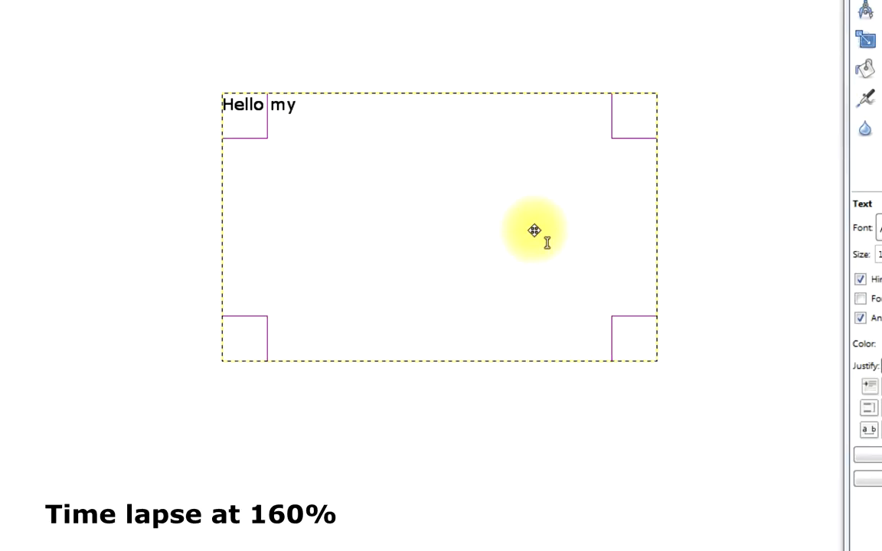
click(420, 160)
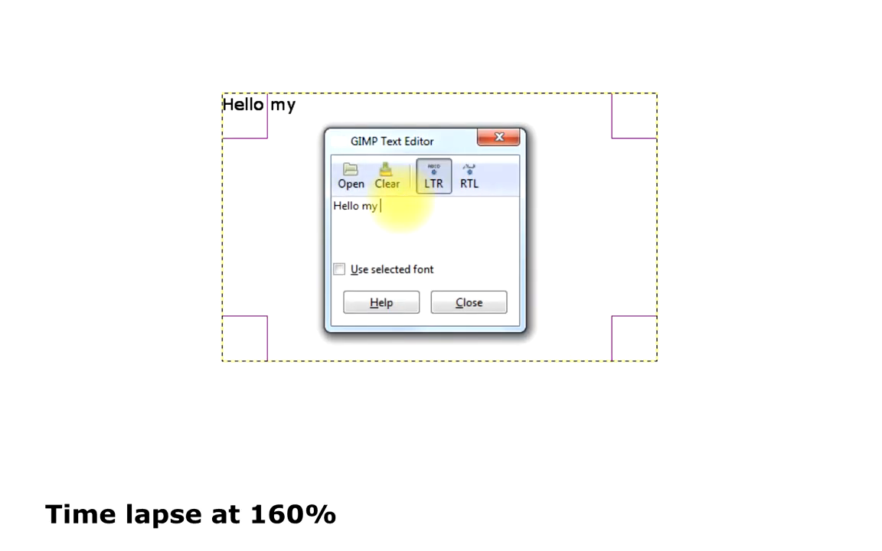
text(name)
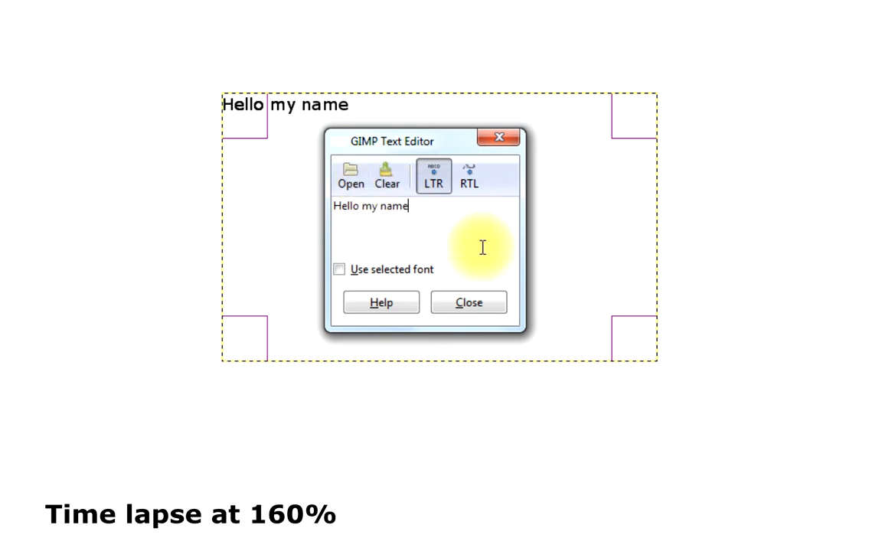
click(466, 302)
Duplicate the "Hello my name" layer and extend the copy's text to "Hello my name is"
right_click(354, 158)
mouse_move(469, 271)
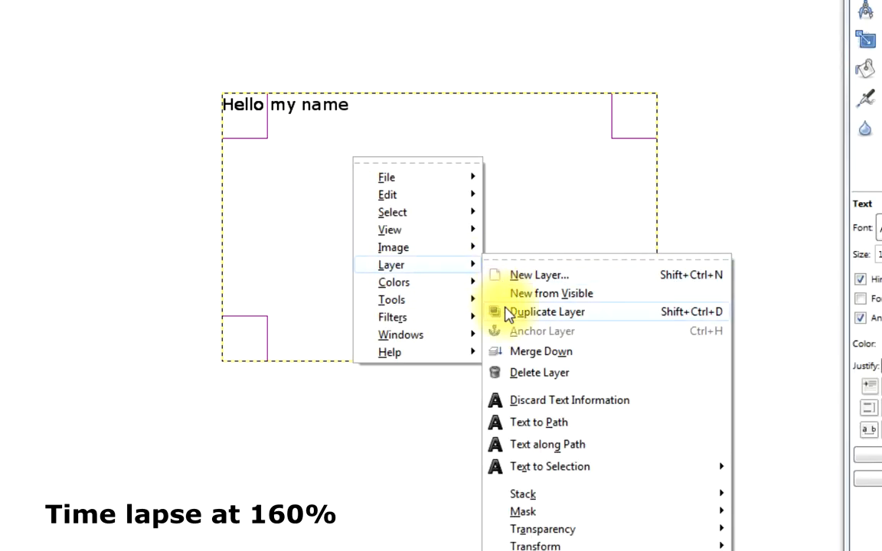
click(527, 311)
click(439, 204)
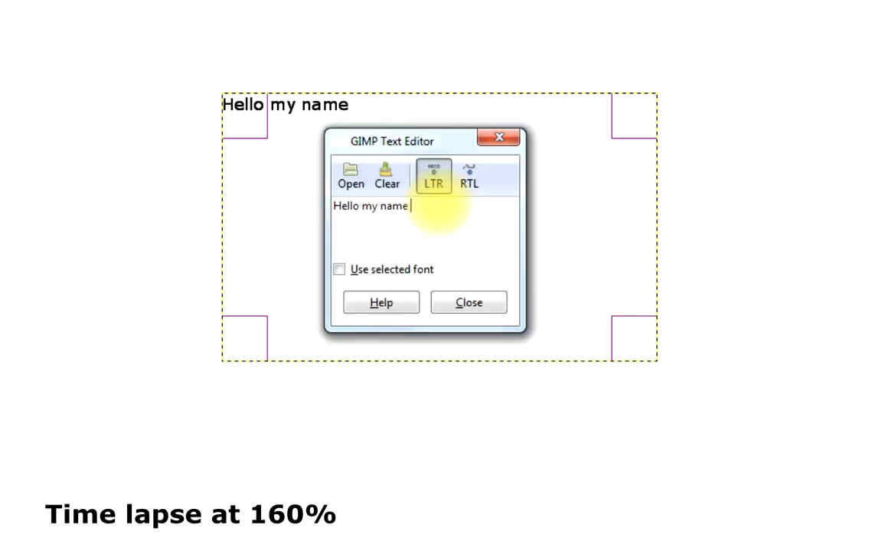
click(473, 306)
Duplicate the "Hello my name is" layer and append the person's first name to the copy's text
right_click(475, 235)
mouse_move(559, 341)
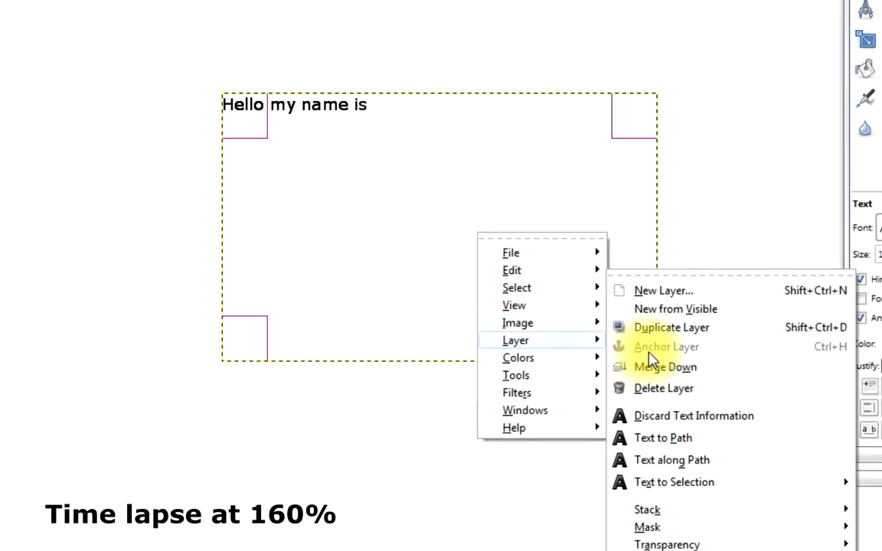
click(654, 327)
click(468, 178)
text(Daniel)
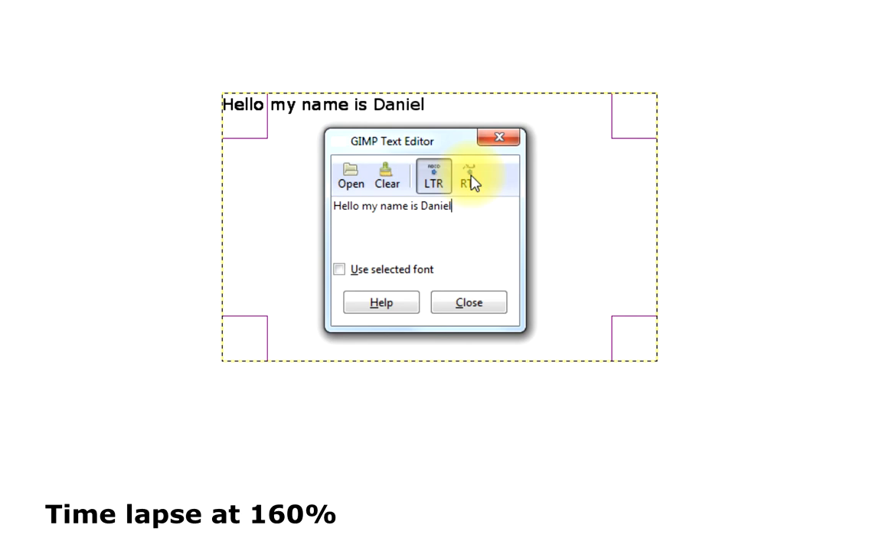
click(442, 305)
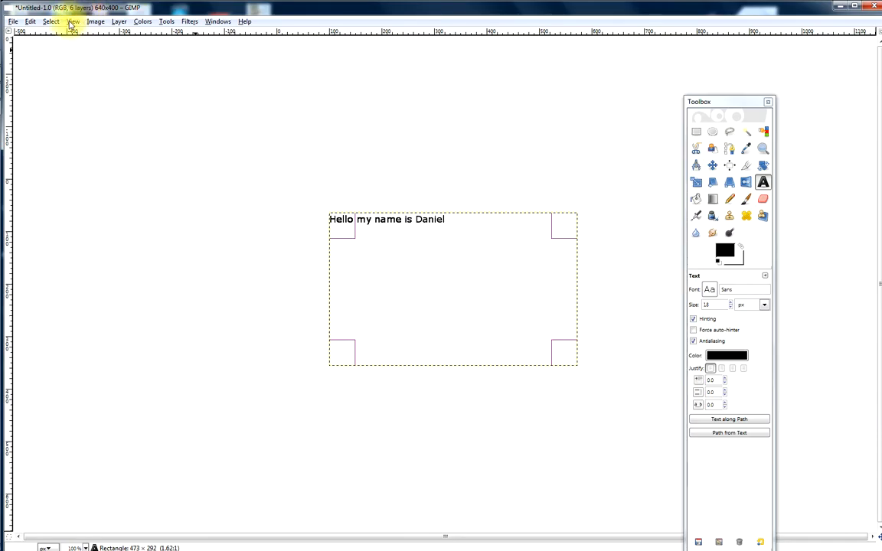
Start saving the image under a new name and enter myname.gif as the file name
click(12, 22)
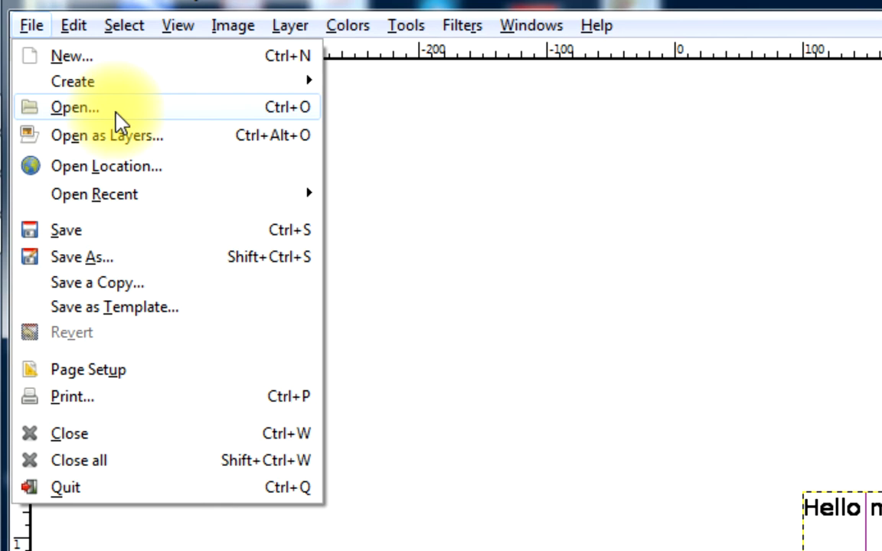
click(75, 264)
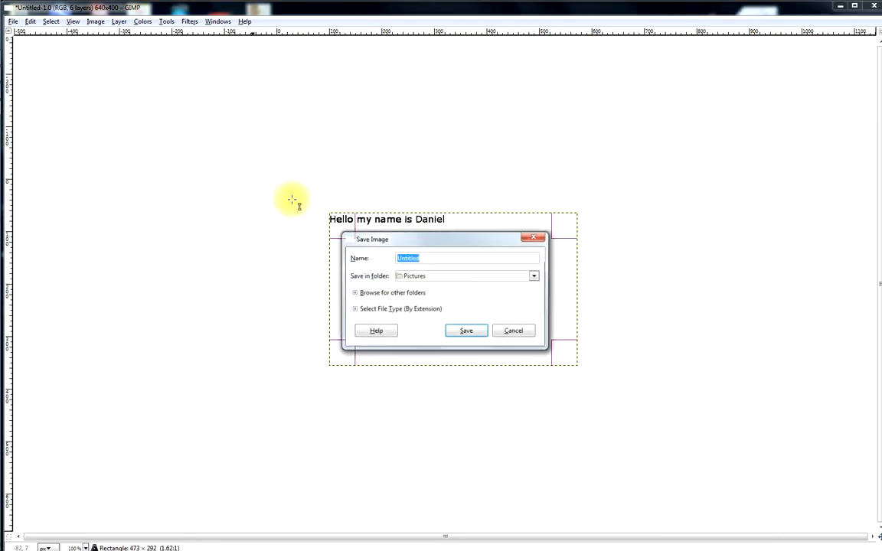
click(482, 258)
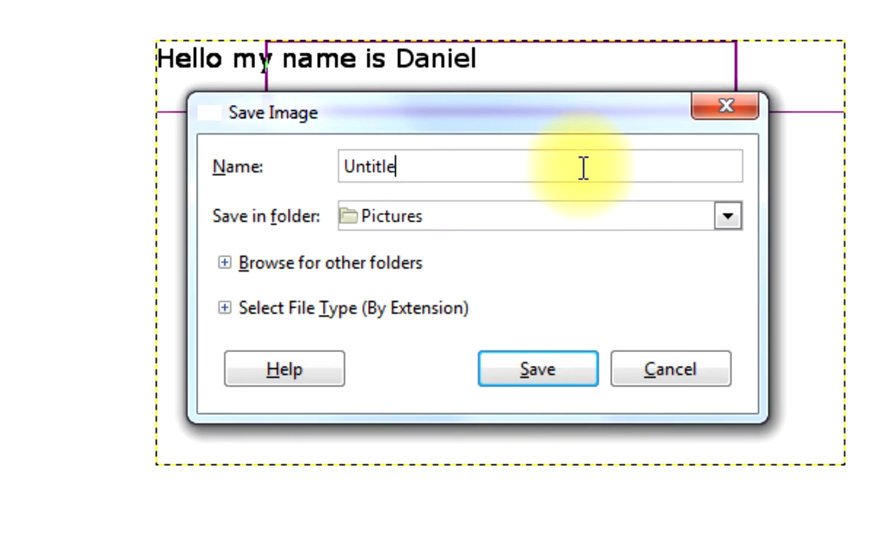
key(BackSpace)
key(BackSpace)
key(BackSpace)
key(BackSpace)
key(BackSpace)
key(BackSpace)
key(BackSpace)
text(myname.gif)
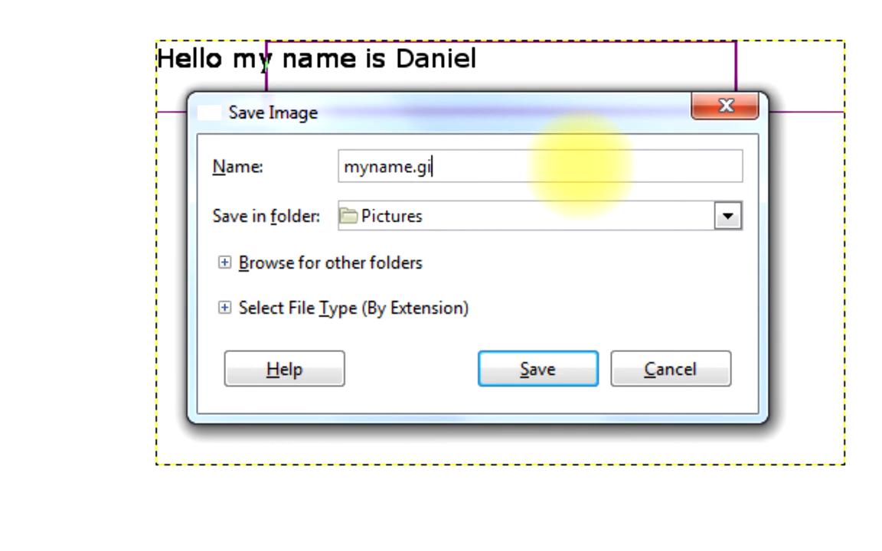
Set the save folder to Desktop and confirm saving myname.gif
click(586, 221)
scroll(540, 100, up, 2)
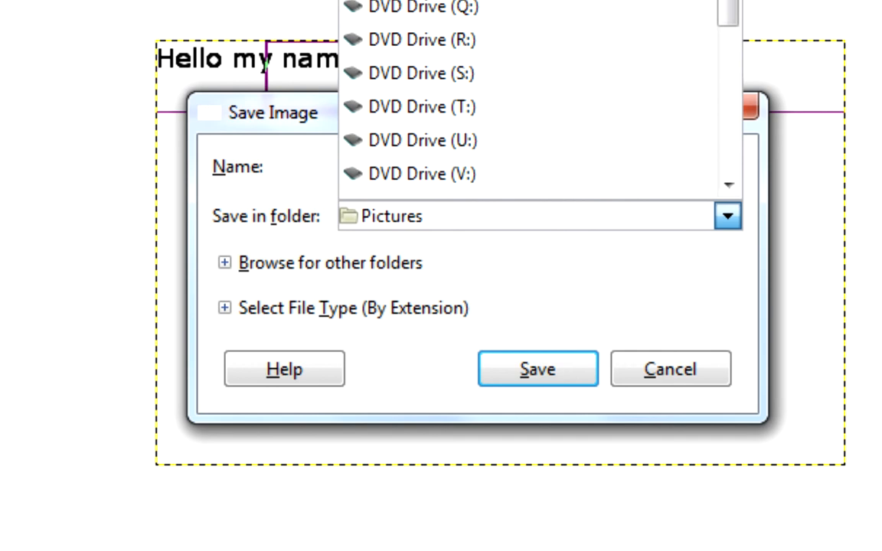
scroll(562, 158, up, 5)
click(562, 157)
click(538, 370)
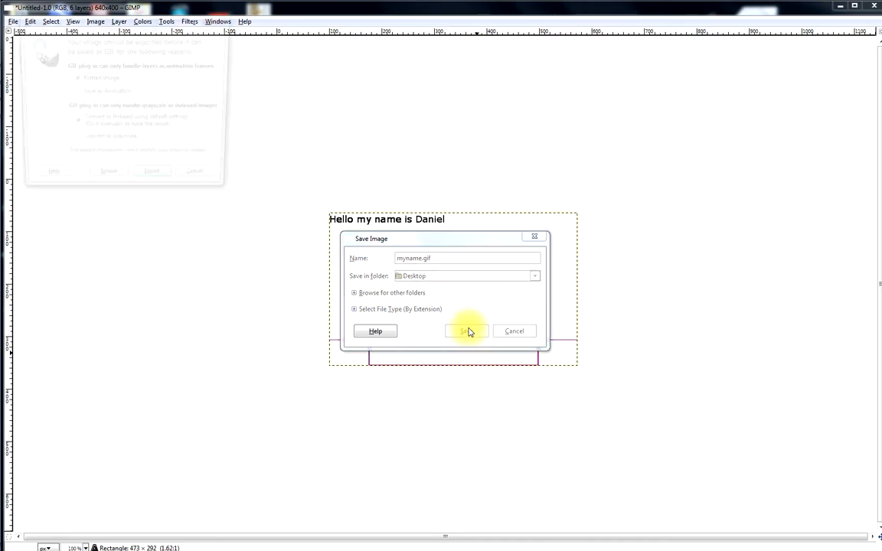
Export the text layers as an animation, turn off the GIF comment, and save the GIF with the default frame delay
click(114, 91)
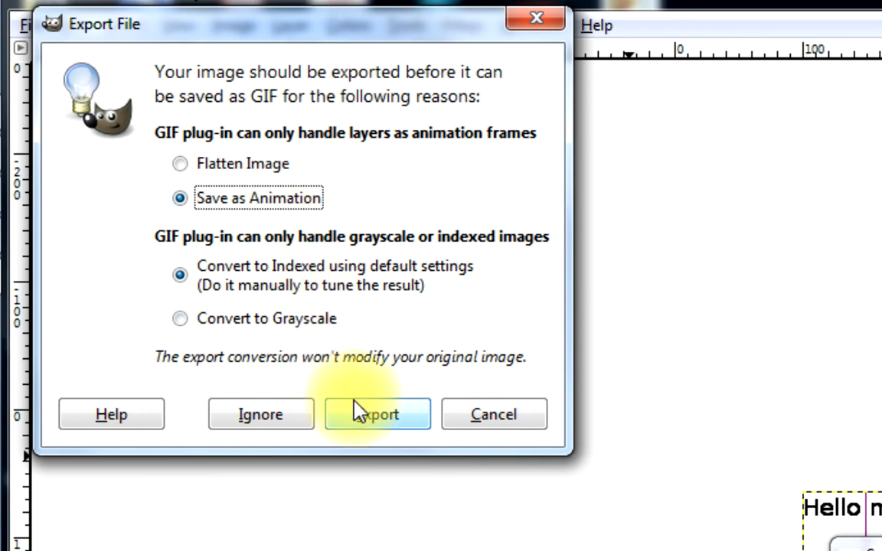
click(365, 418)
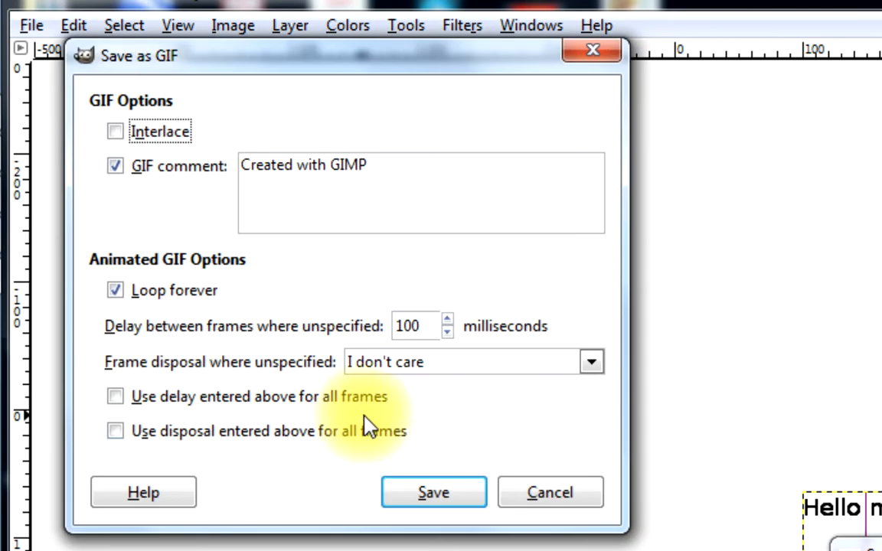
click(204, 170)
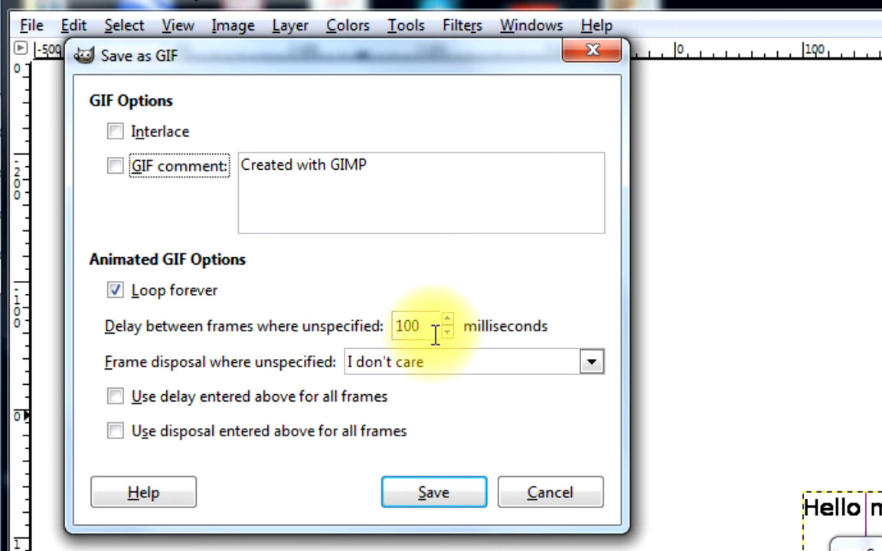
click(425, 489)
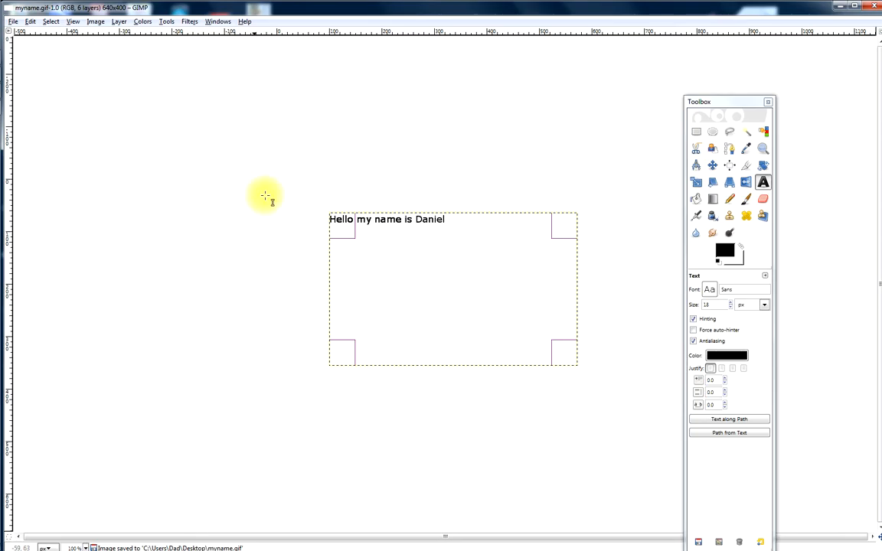
Minimize the editor, open the myname file on the desktop to watch the animation, and return to the image in GIMP
click(840, 7)
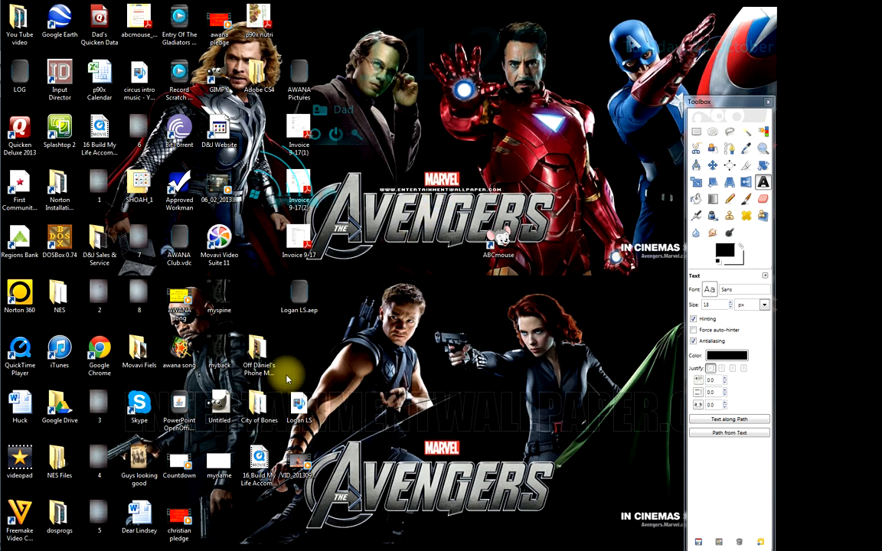
double_click(220, 476)
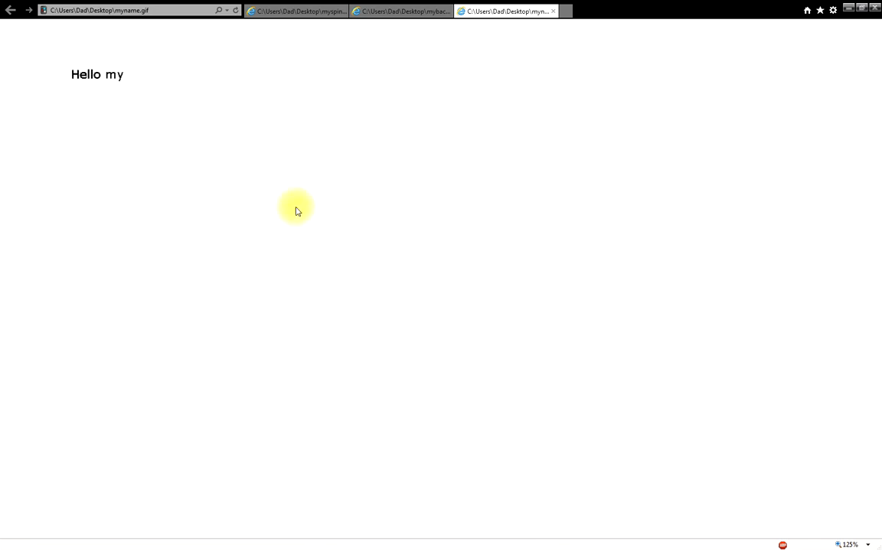
click(875, 7)
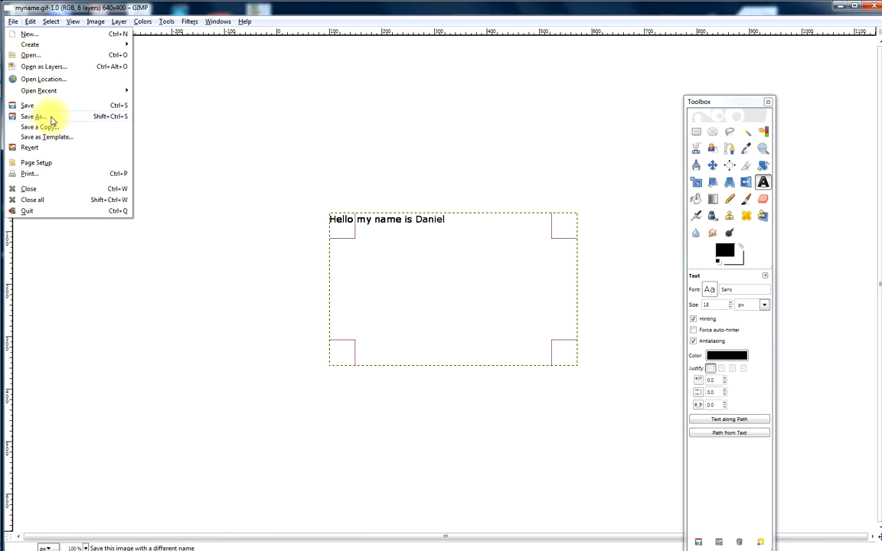
Save the image again as myname.gif on the Desktop, replace the existing file, and export the layers as an animation
click(51, 117)
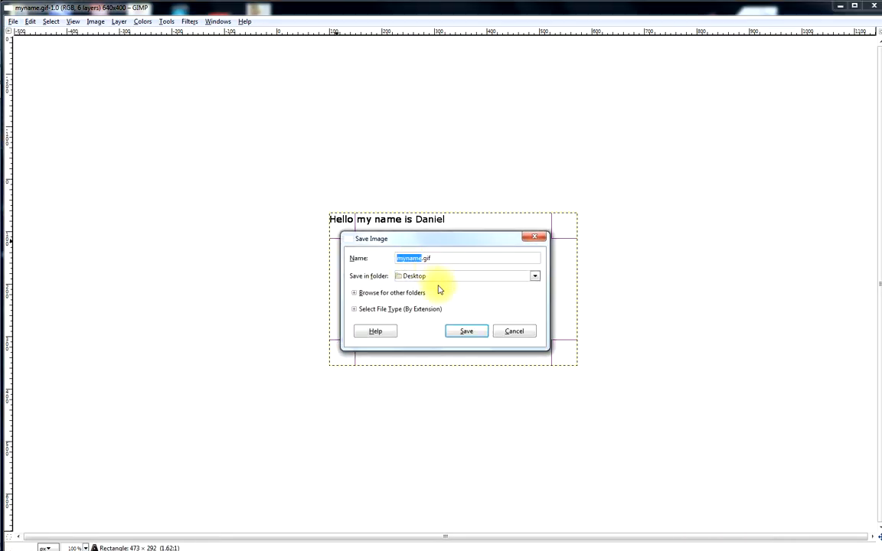
click(457, 330)
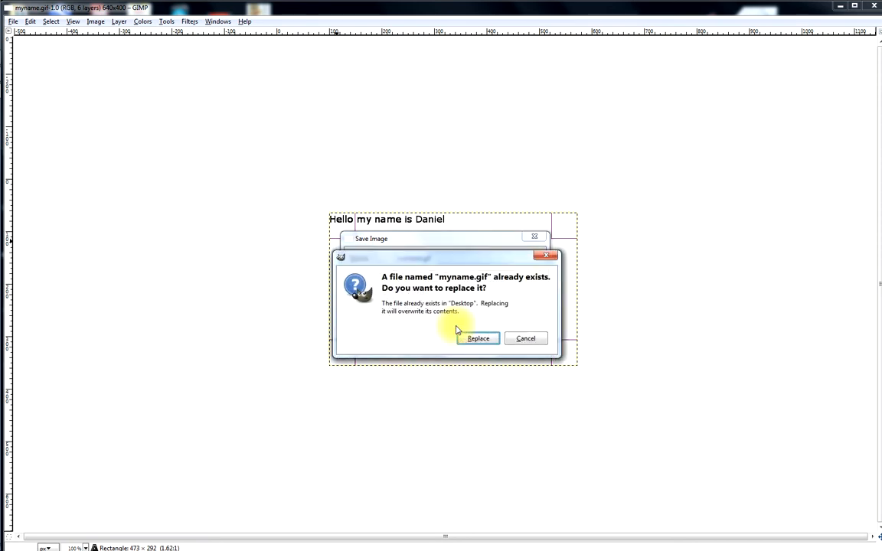
click(471, 339)
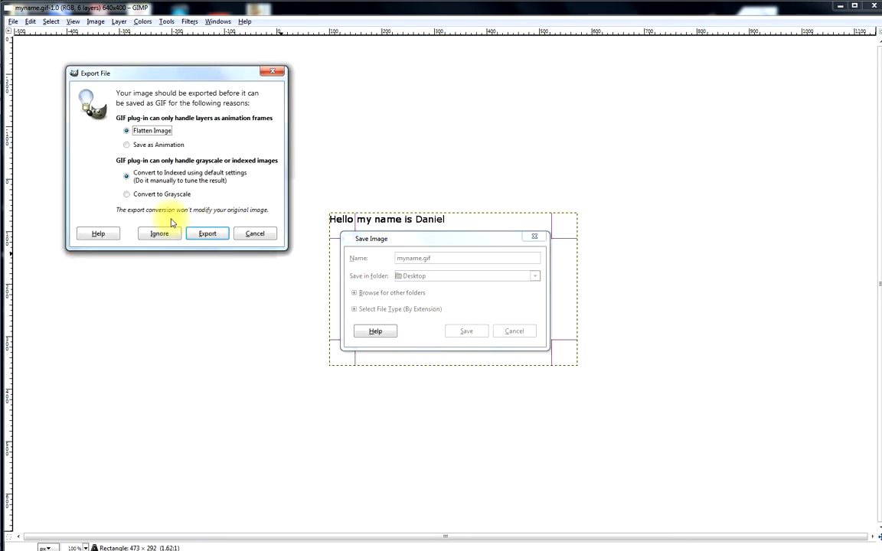
click(134, 147)
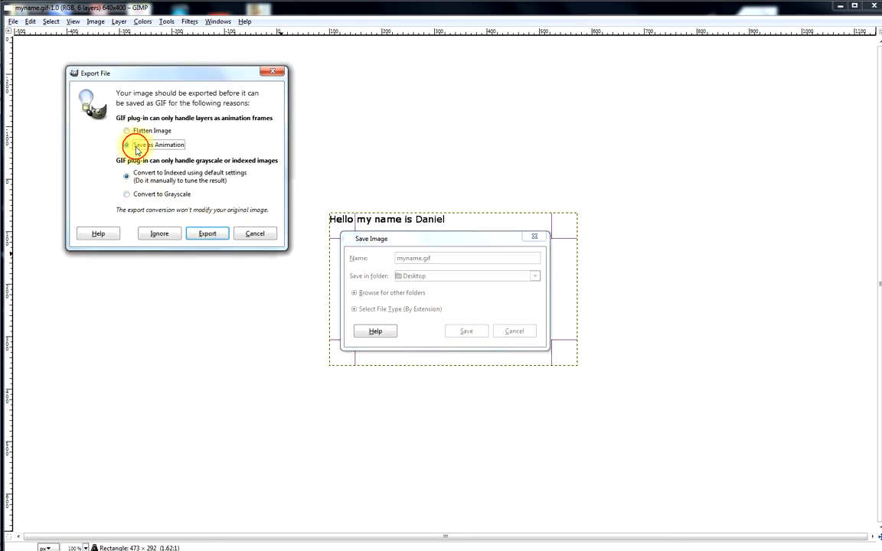
click(208, 236)
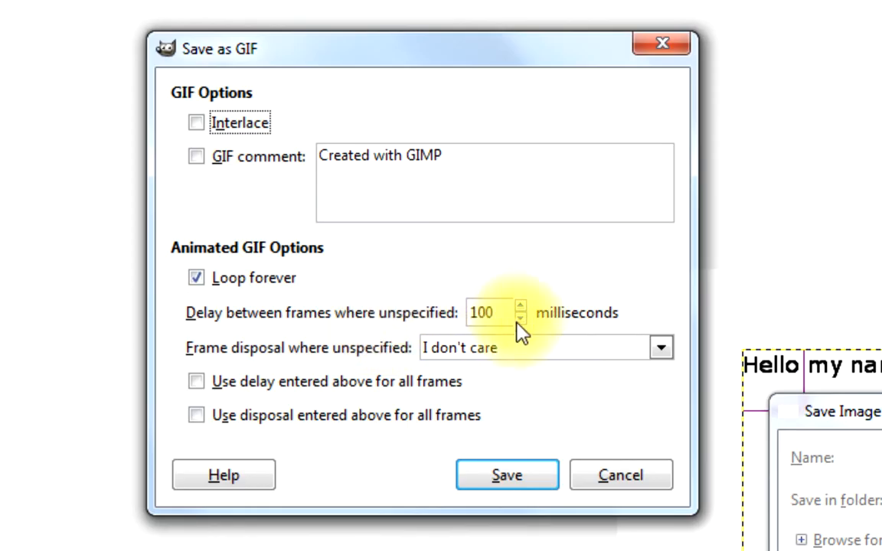
Set the delay between frames to 1000 milliseconds and save the looping GIF
click(521, 305)
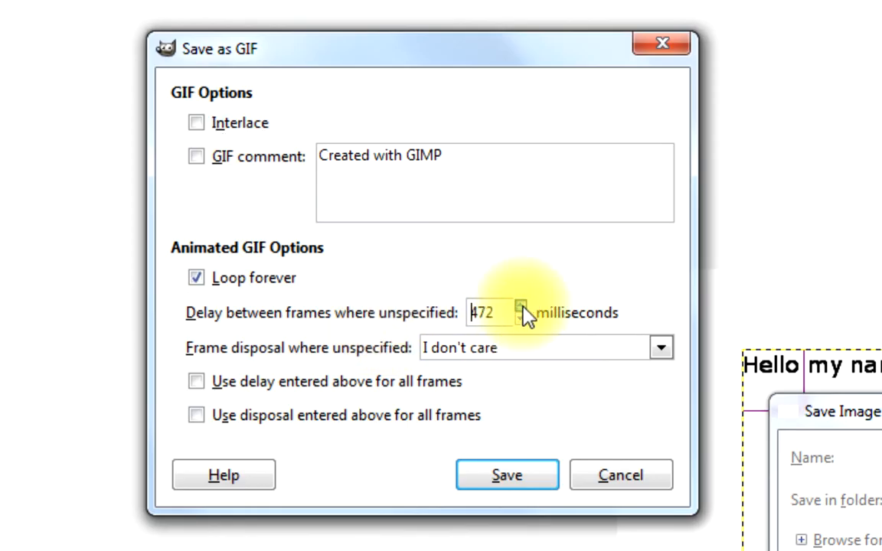
click(522, 318)
click(521, 317)
click(522, 318)
click(522, 318)
click(521, 318)
click(521, 318)
click(522, 318)
click(521, 318)
click(521, 318)
click(522, 318)
click(522, 318)
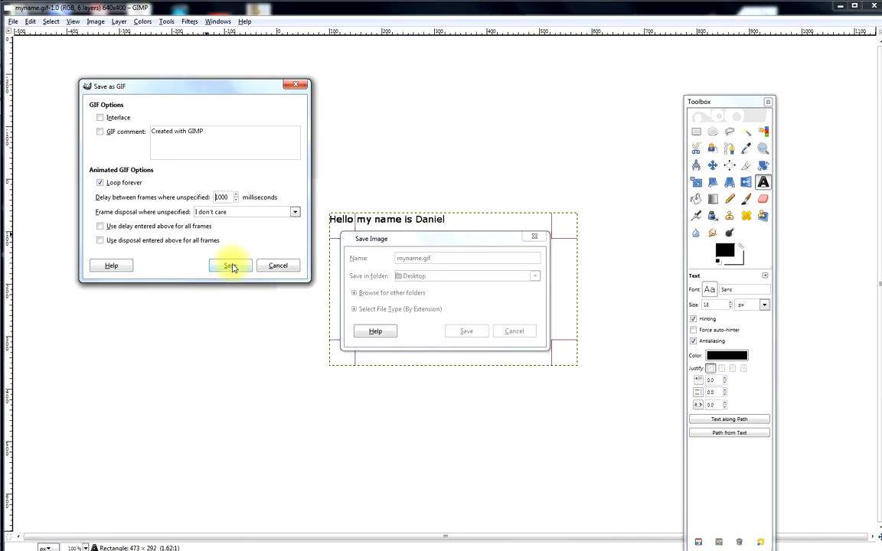
click(509, 476)
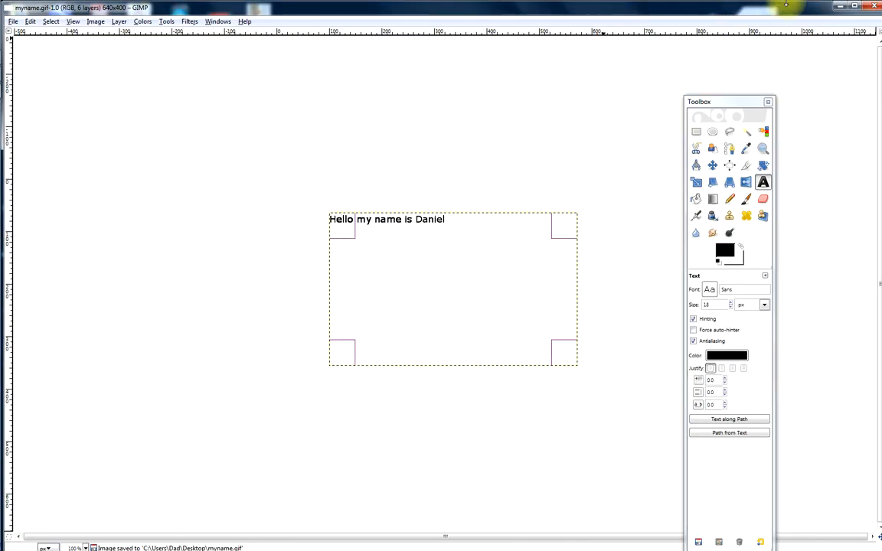
Minimize the editor, open the myname file on the desktop to watch the slower animation, and minimize the browser
click(840, 6)
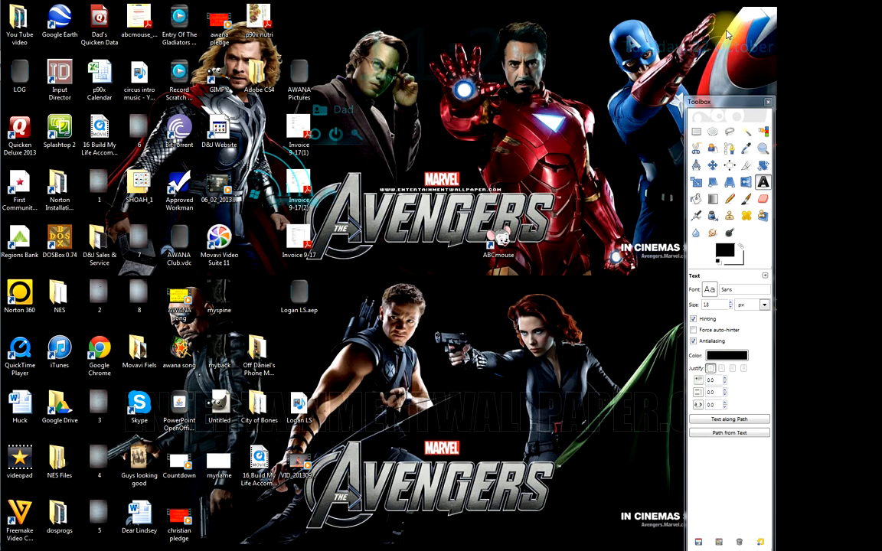
double_click(217, 458)
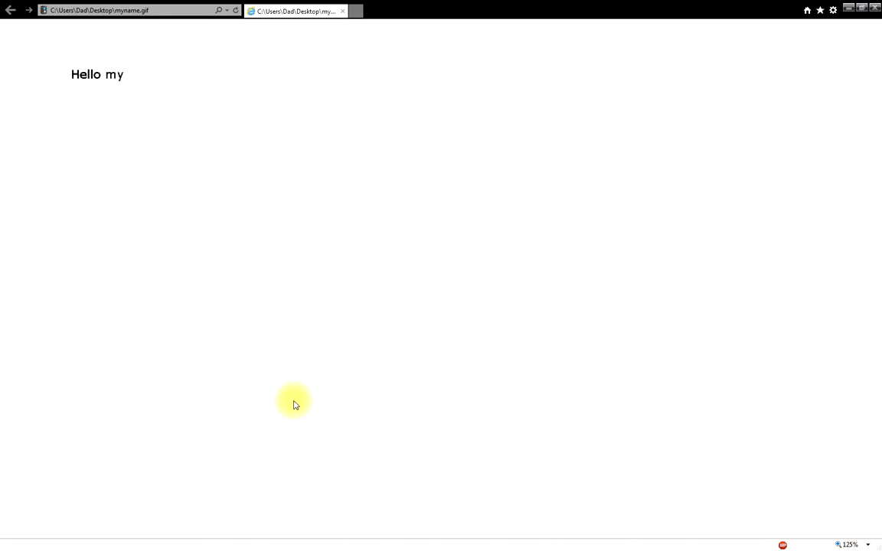
click(848, 9)
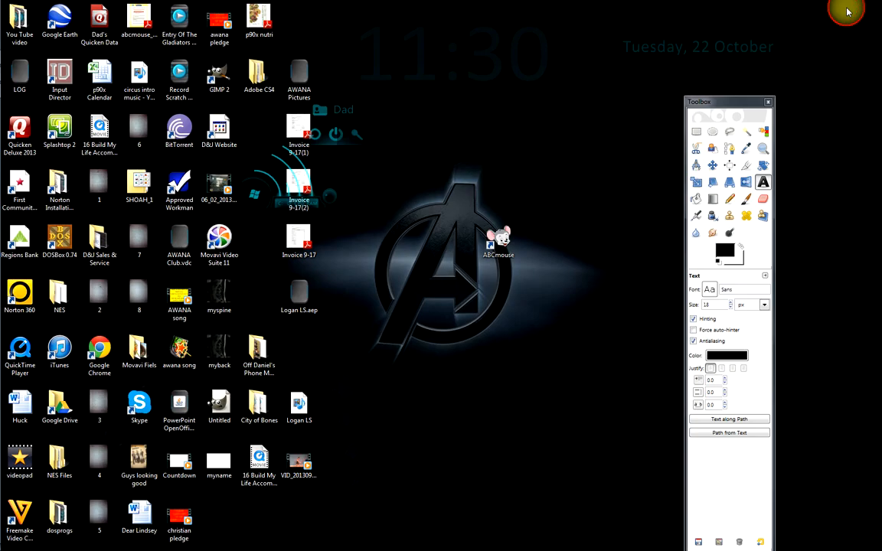